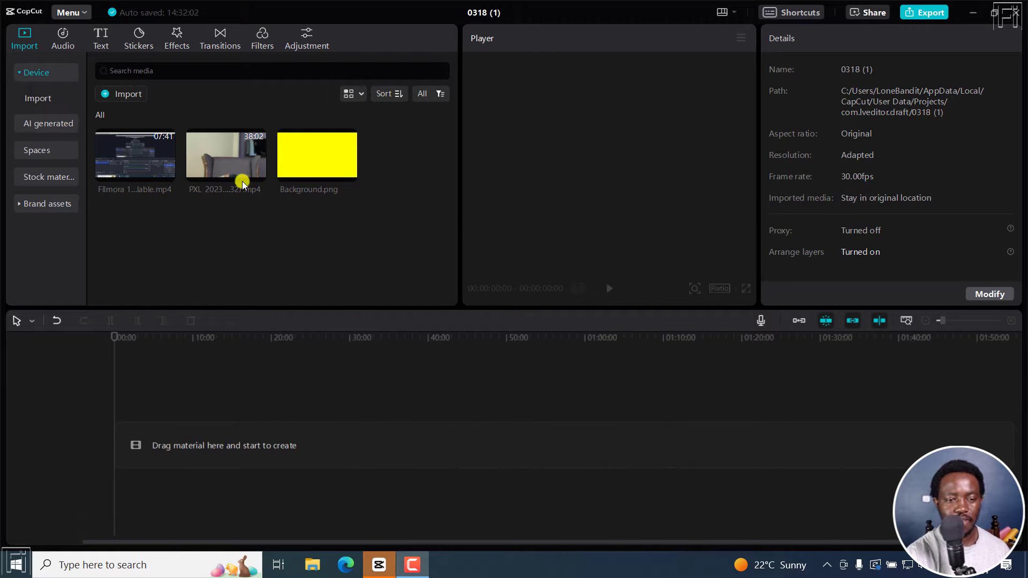
Add the PXL video of the seated speaker to the timeline and split it at about 6:00 and 28:30 minutes
left_click_drag(241, 183, 112, 444)
left_click(161, 337)
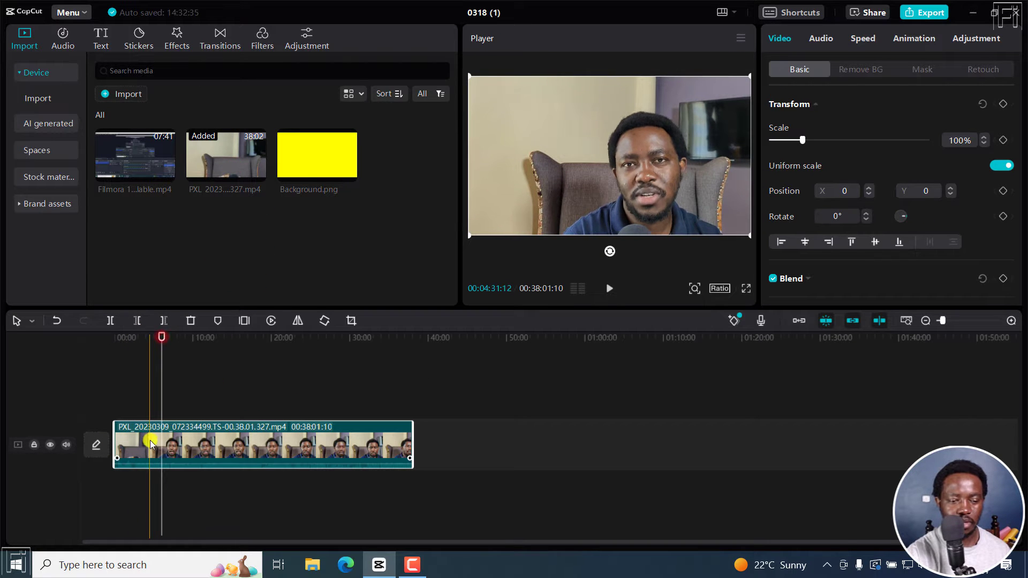
left_click(113, 321)
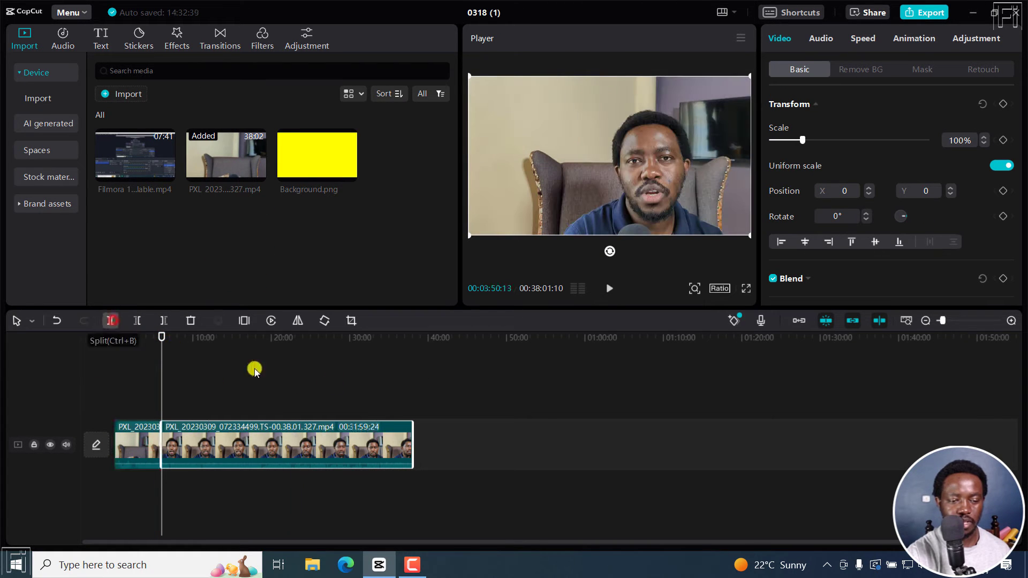
left_click(338, 338)
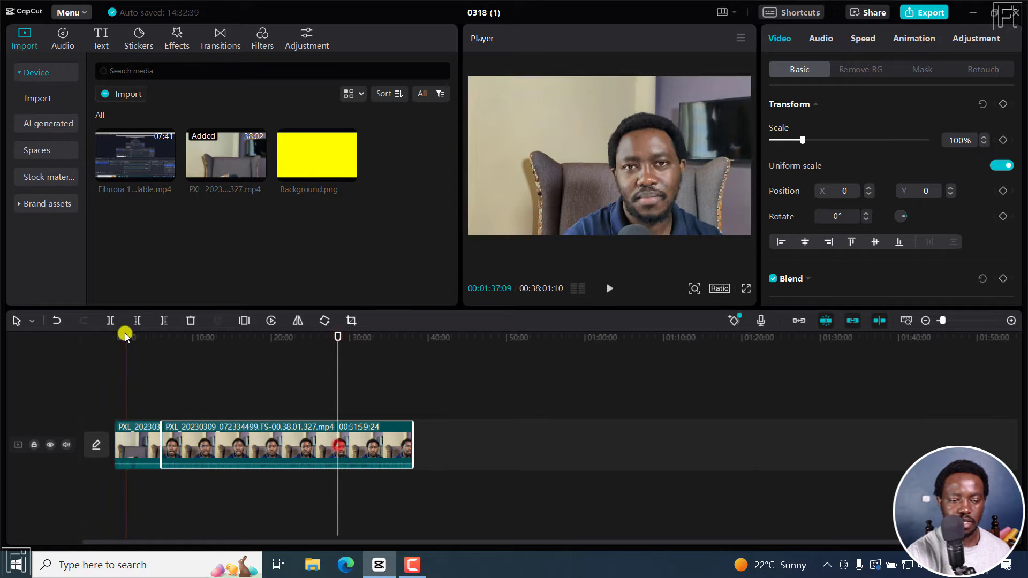
left_click(111, 321)
Delete the first and last segments and move the remaining middle segment to the start of the timeline
left_click(138, 447)
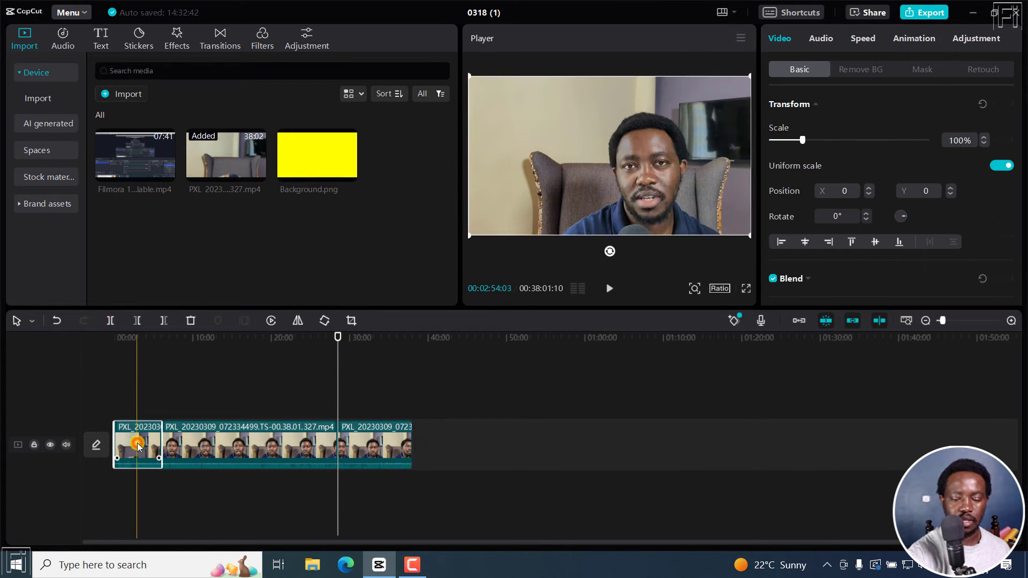
key("Delete")
left_click(382, 447)
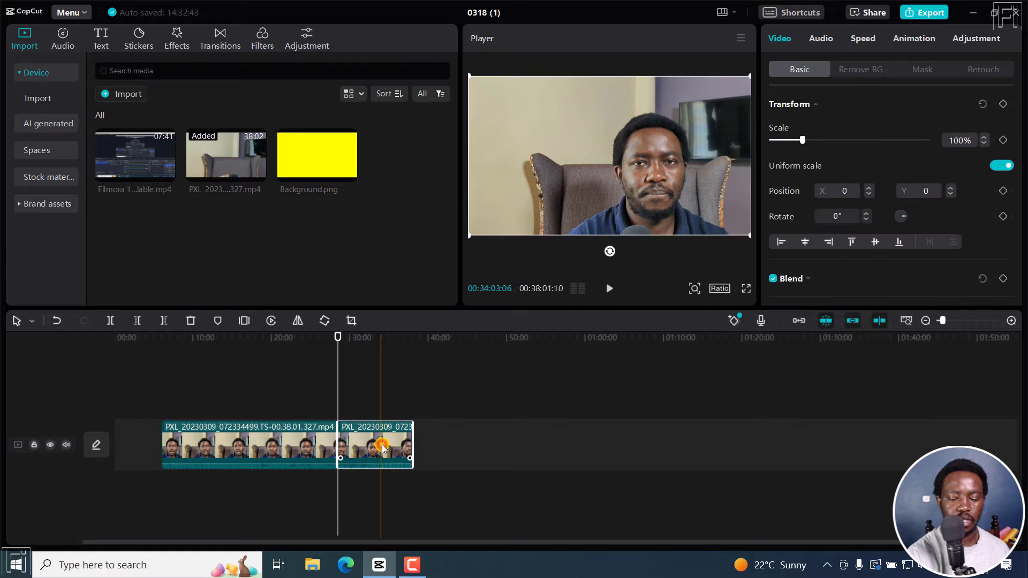
key("Delete")
left_click_drag(282, 445, 236, 454)
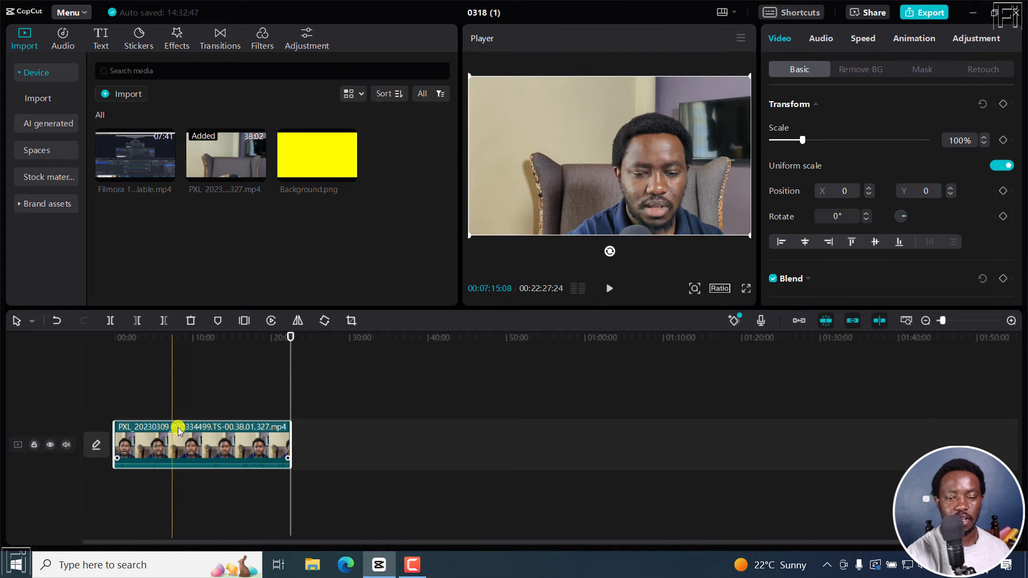
Apply a Rectangle mask to the trimmed clip, previewing it at about 9:14 minutes
left_click(199, 452)
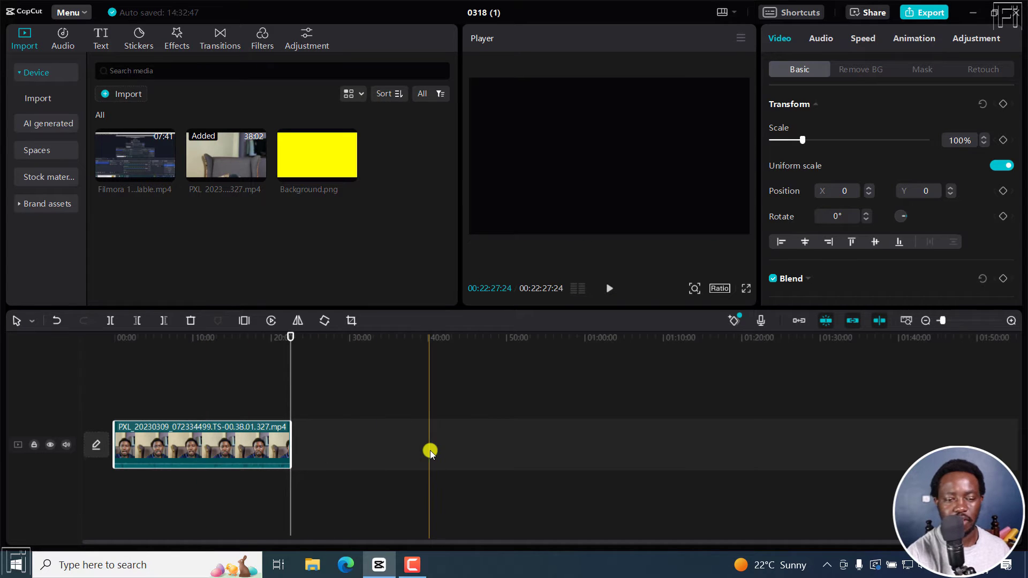
left_click(187, 336)
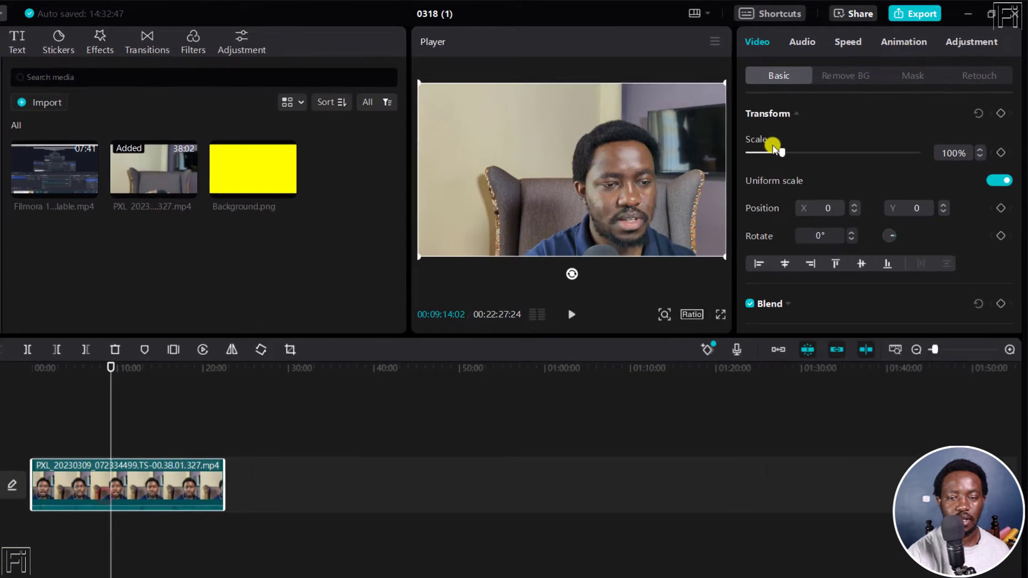
left_click(748, 40)
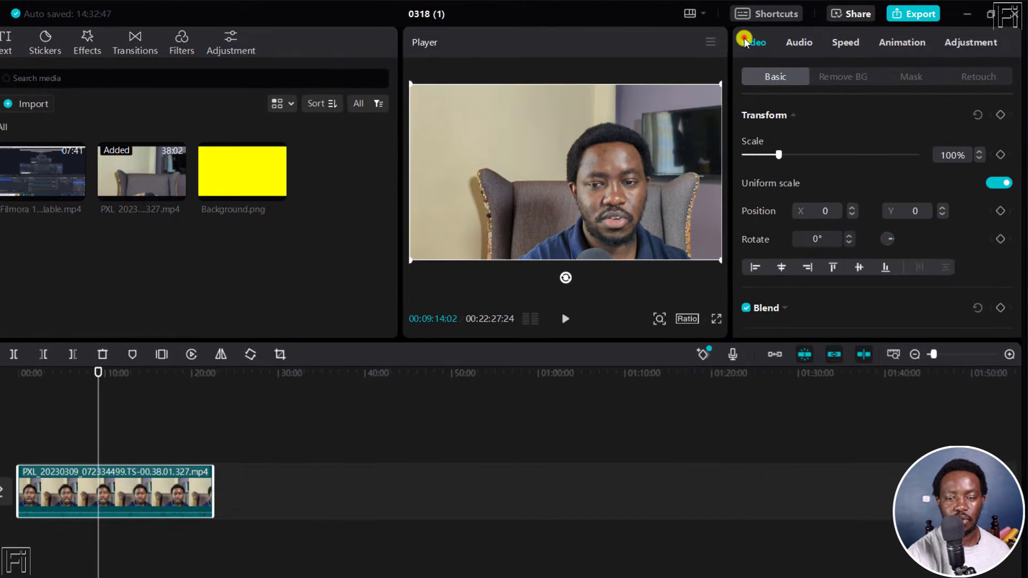
left_click(910, 79)
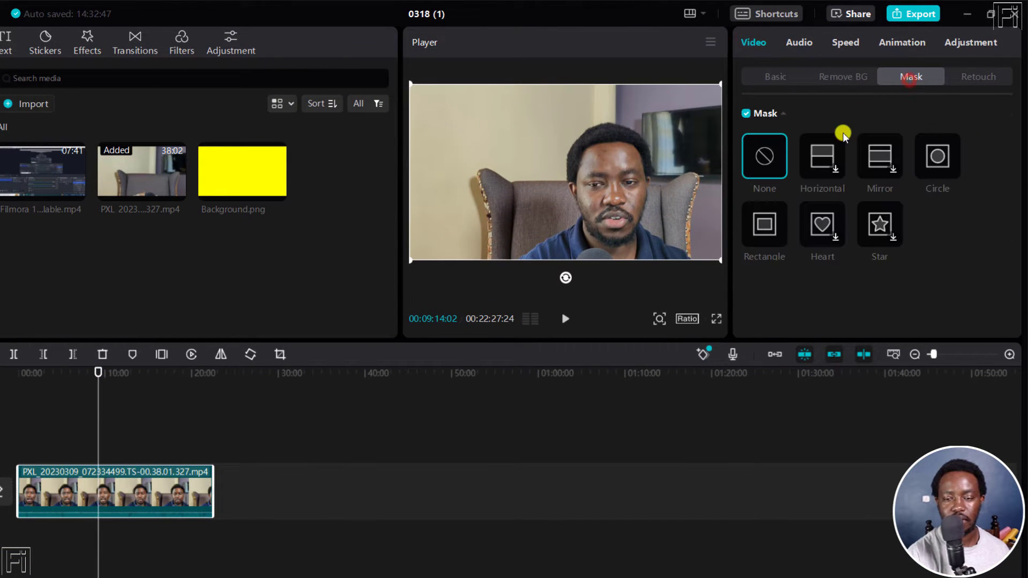
left_click(760, 229)
Fit the mask around the speaker's head, about 779 by 844 at X 272, Y -78, and round its corners to 40
left_click_drag(488, 174, 595, 176)
left_click_drag(600, 128, 594, 108)
left_click_drag(630, 174, 610, 190)
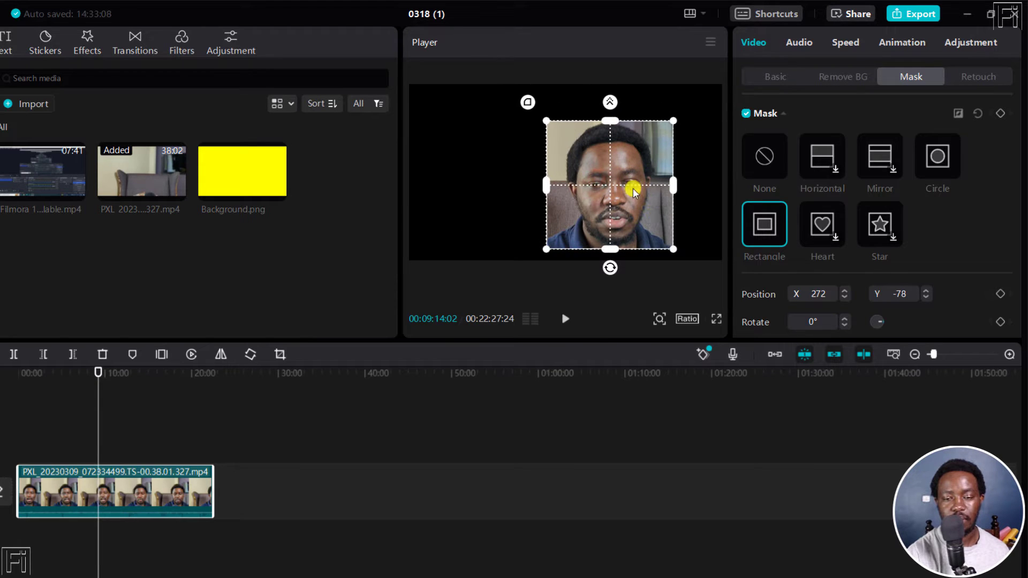
left_click_drag(610, 122, 610, 117)
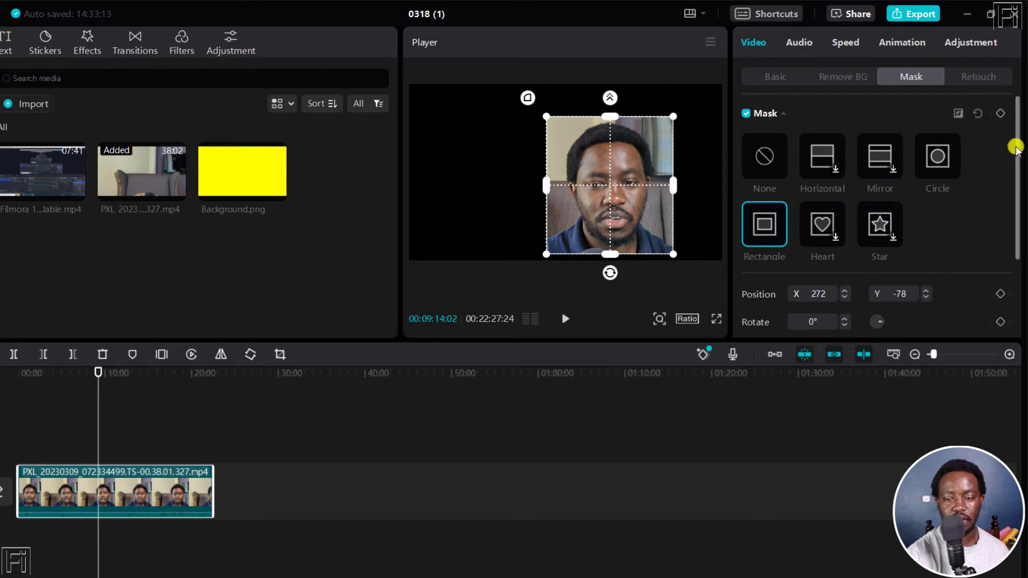
left_click_drag(1016, 147, 1019, 254)
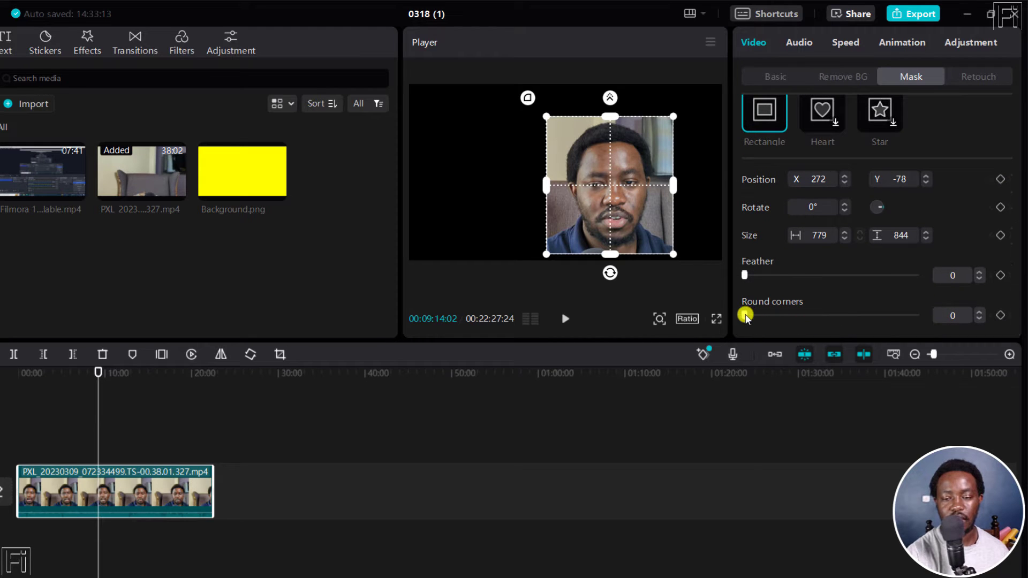
left_click_drag(751, 317, 814, 321)
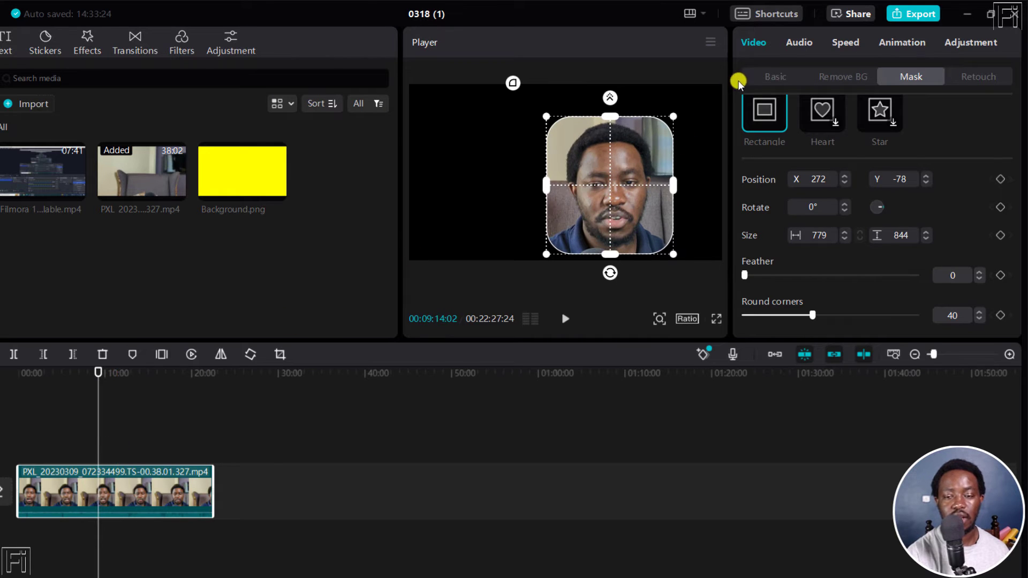
Give the clip a Color canvas background in the custom blue 2289B0
left_click(767, 74)
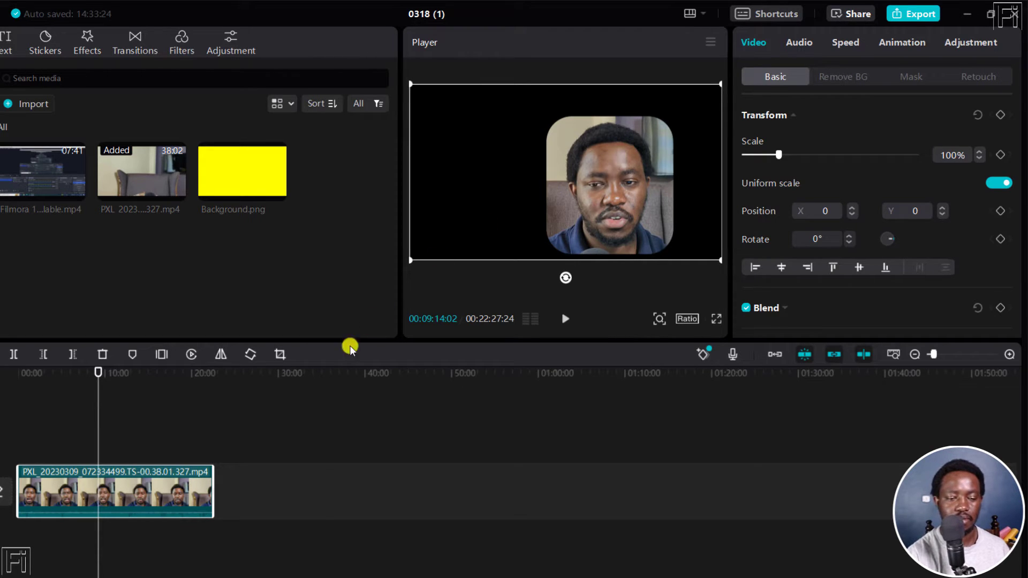
left_click(121, 498)
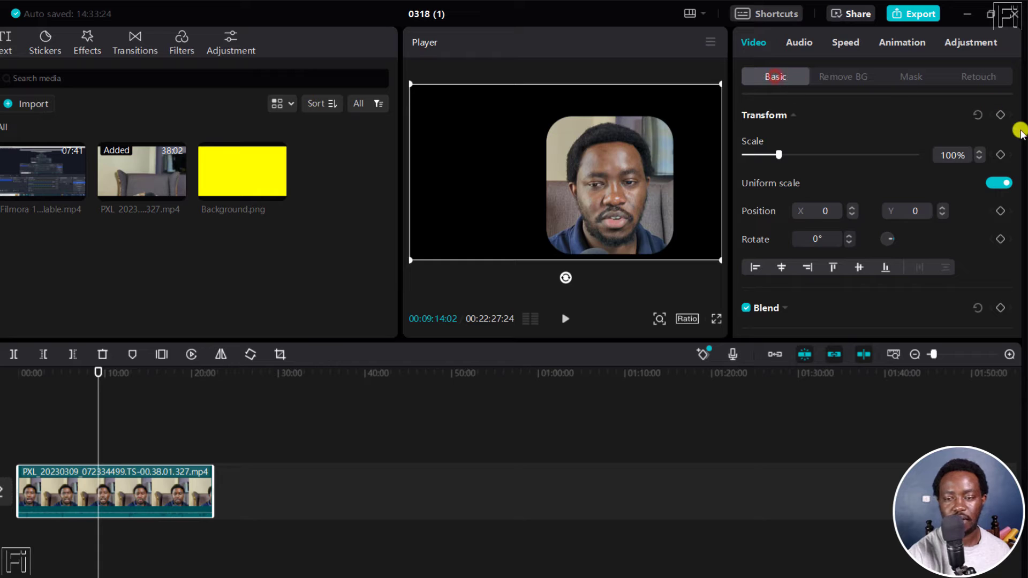
left_click_drag(1017, 124, 1019, 292)
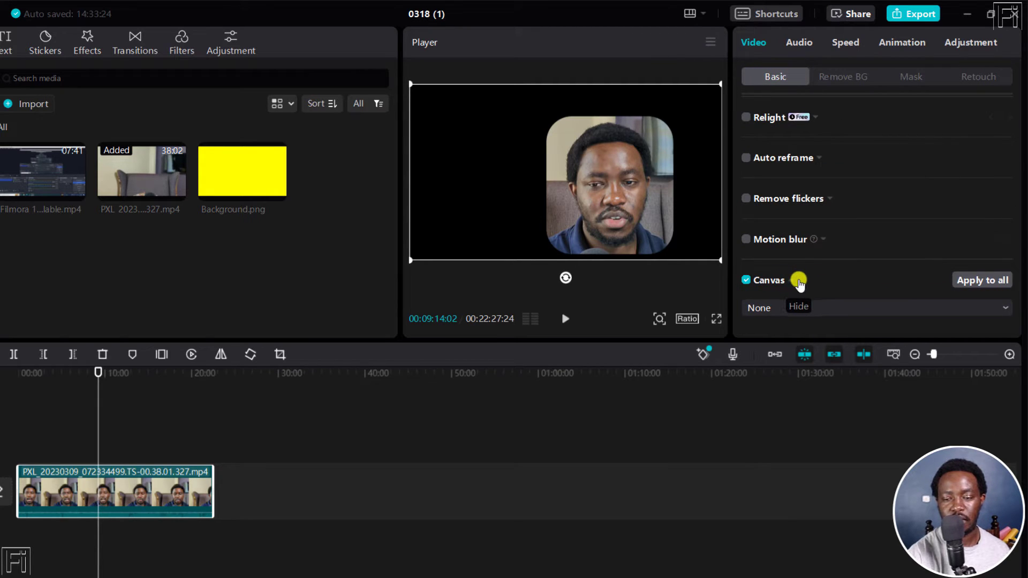
left_click(848, 311)
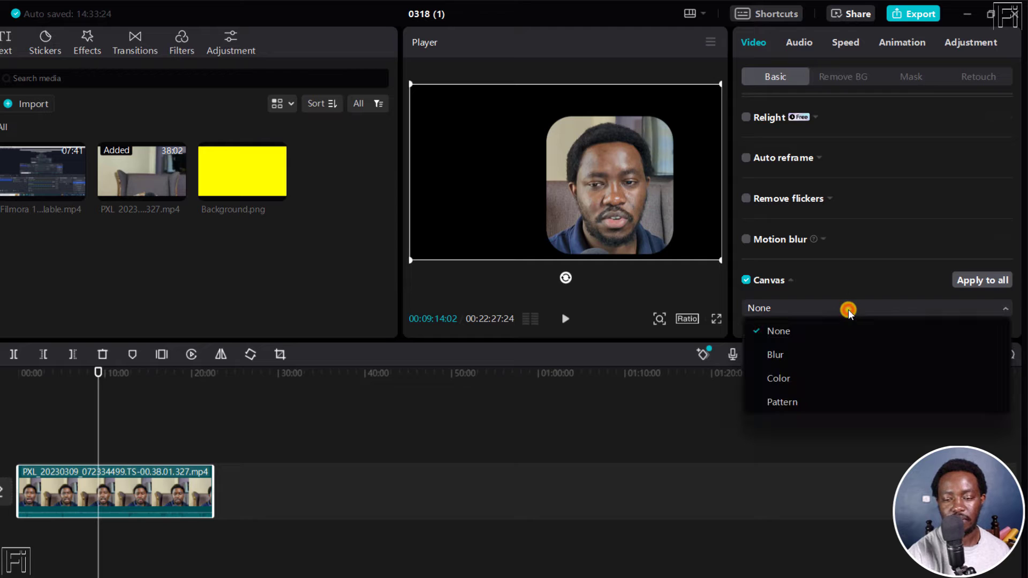
left_click(788, 375)
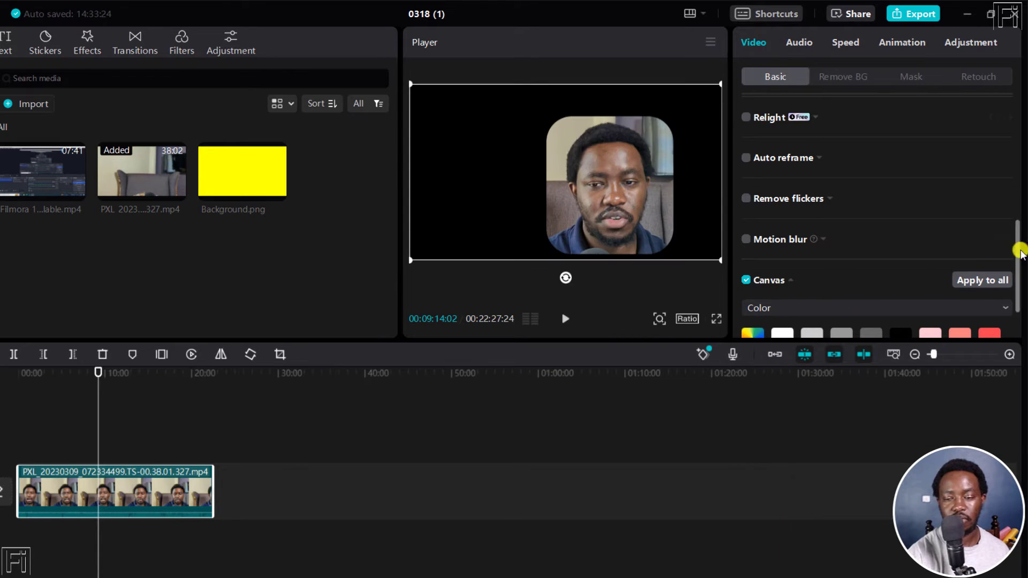
left_click_drag(1019, 249, 1015, 270)
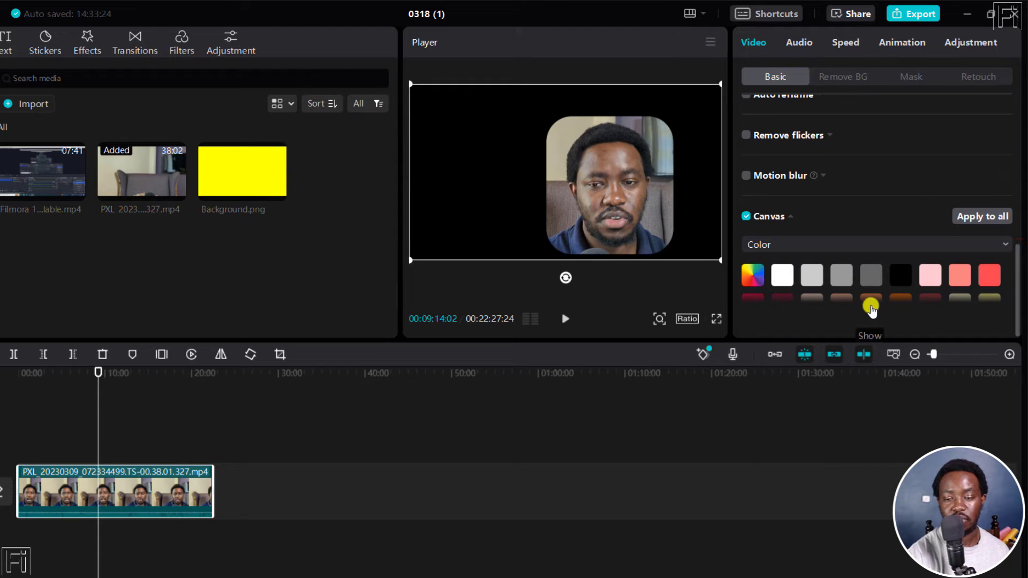
left_click_drag(1017, 247, 1016, 296)
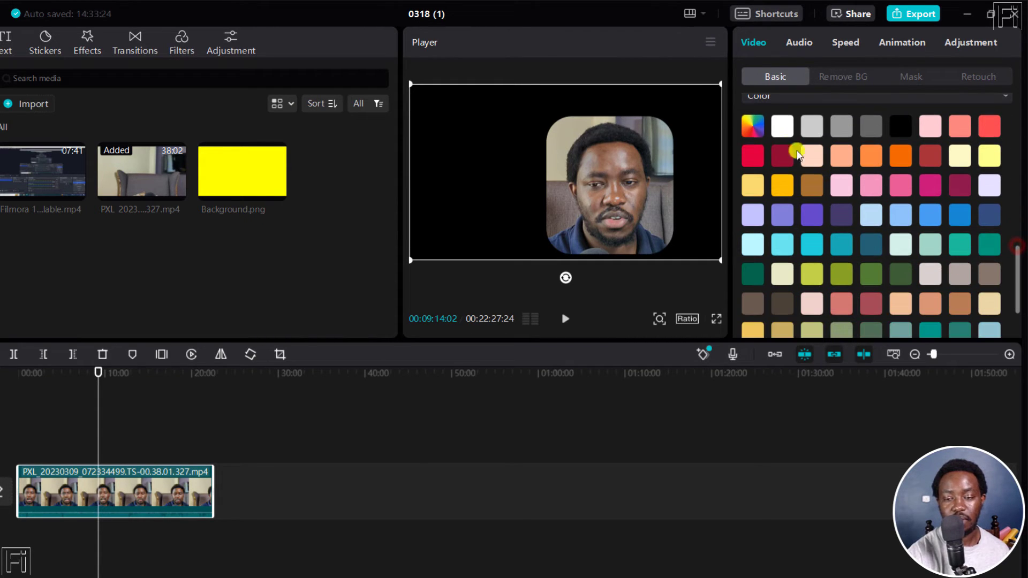
left_click(751, 128)
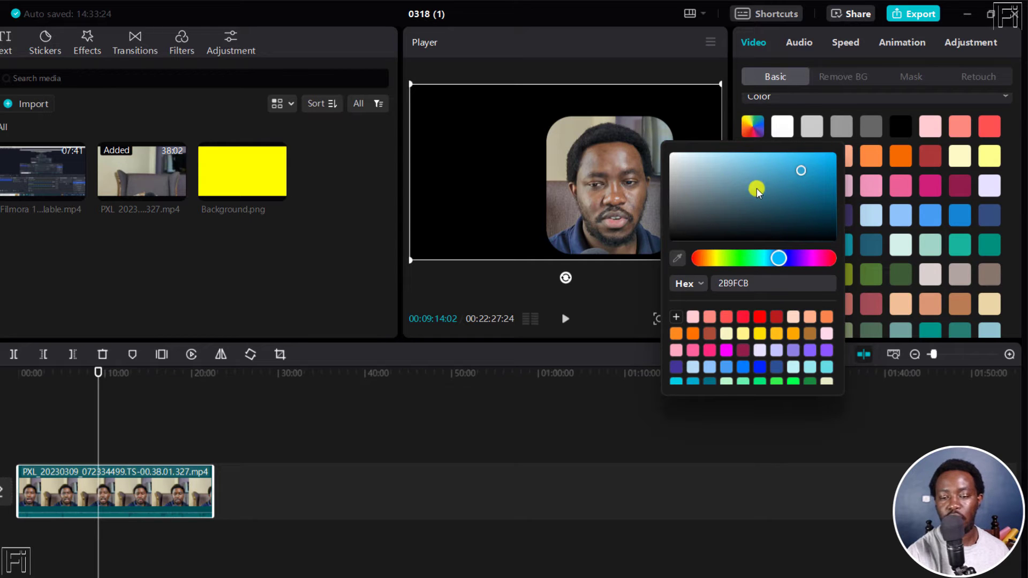
left_click(802, 179)
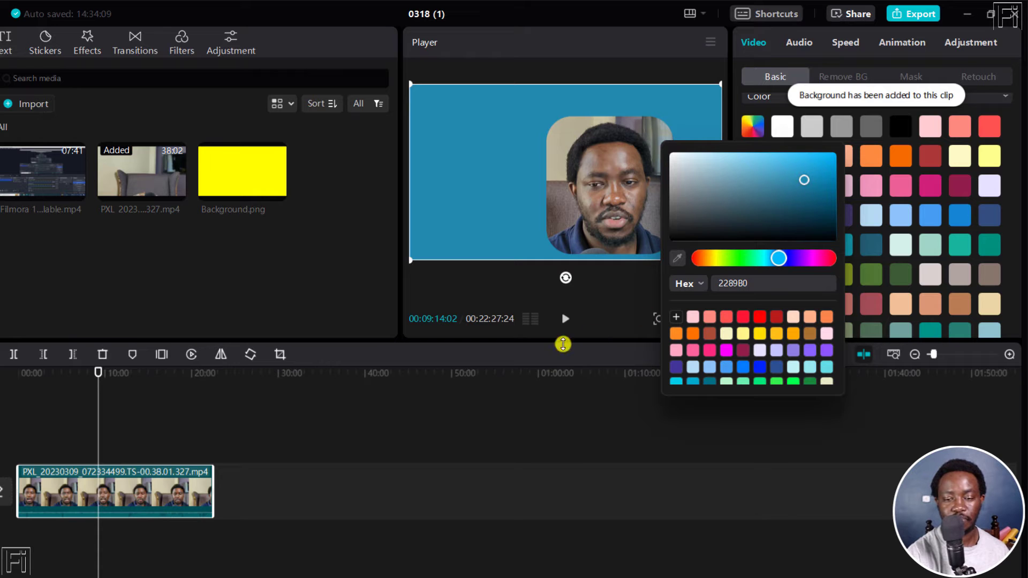
Convert the masked clip with its blue background into a compound clip
left_click(132, 442)
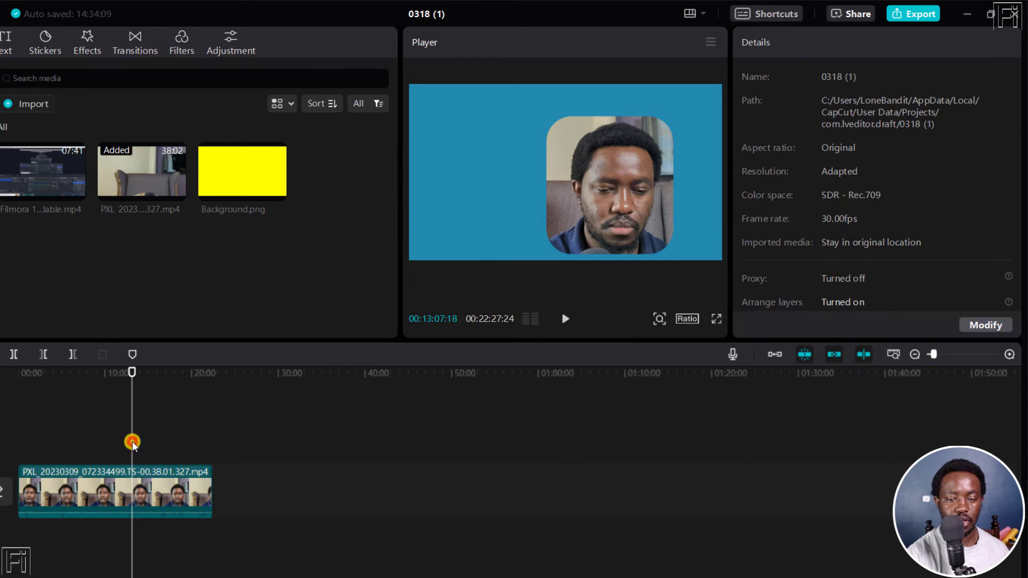
right_click(126, 496)
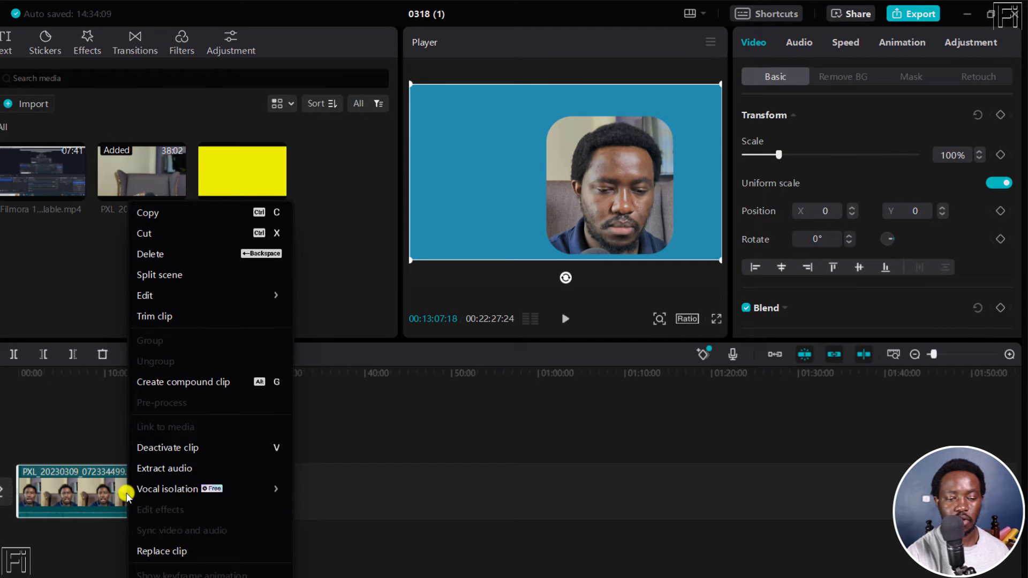
left_click(172, 383)
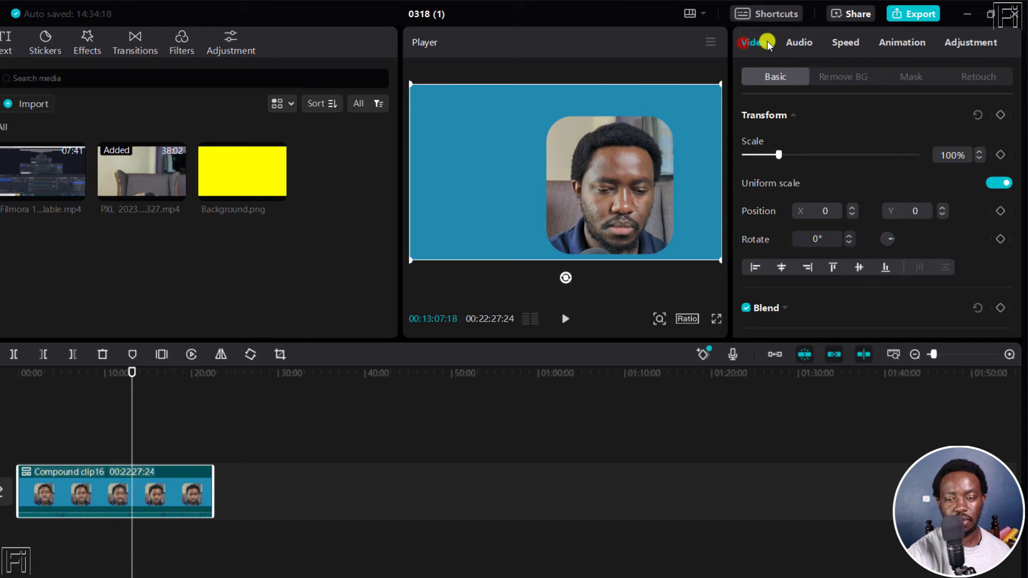
Apply a Rectangle mask to the compound clip and fit it slightly outside the face frame, about 815 by 895 at X 272, Y -71
left_click(907, 79)
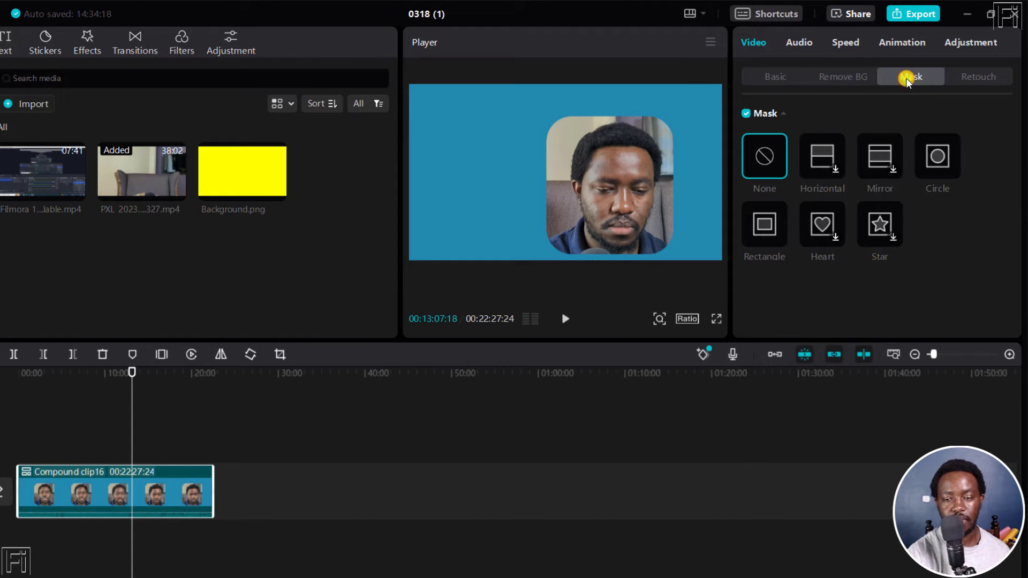
left_click(757, 236)
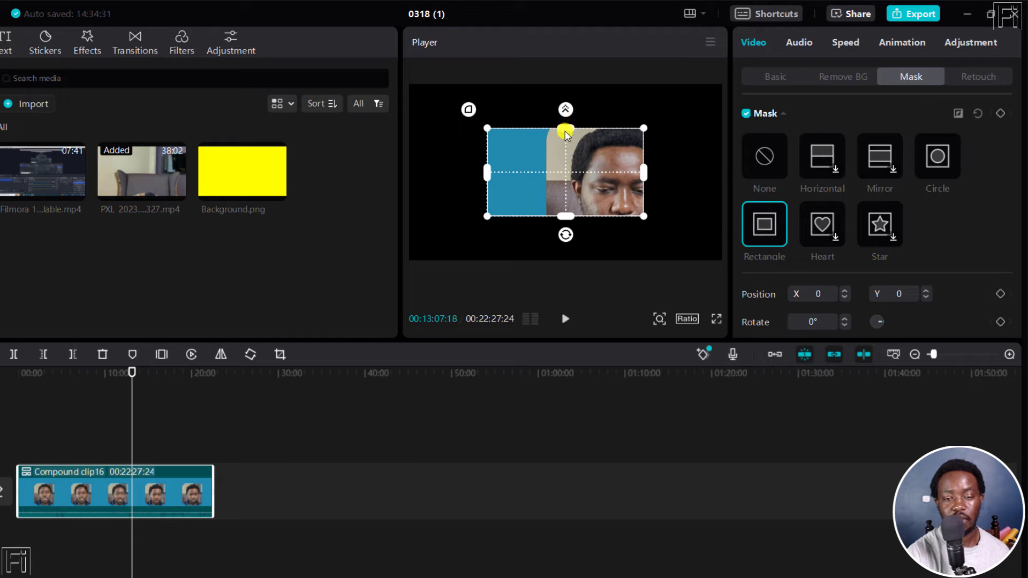
left_click_drag(566, 131, 565, 105)
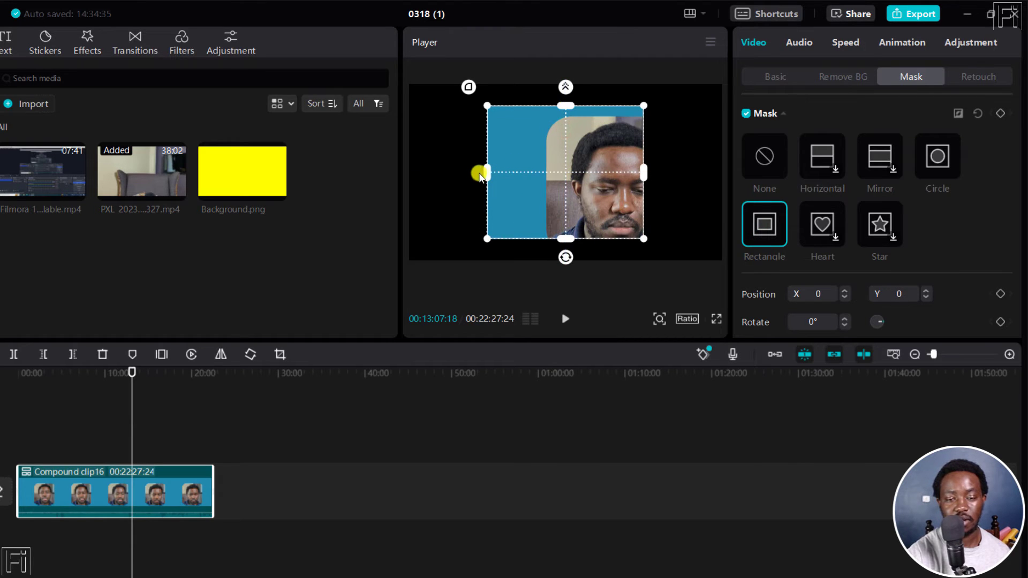
left_click_drag(488, 172, 580, 181)
left_click_drag(597, 240, 596, 252)
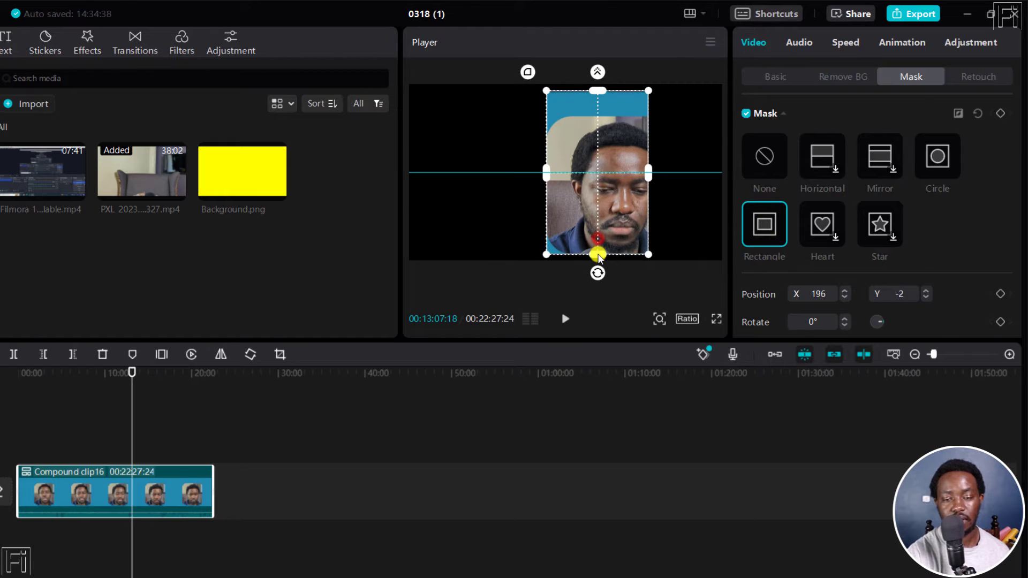
left_click_drag(594, 177, 608, 260)
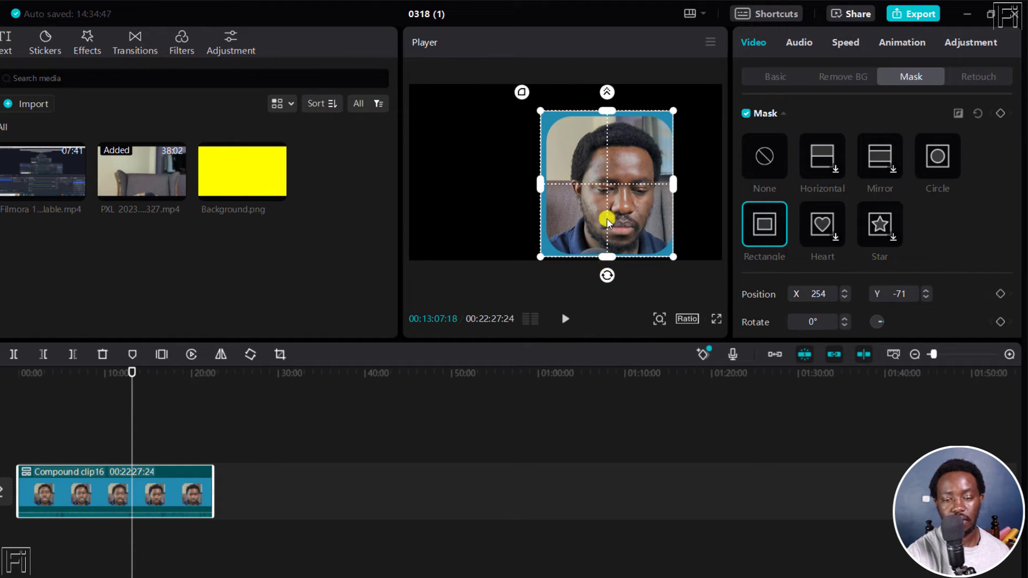
left_click_drag(598, 183, 600, 185)
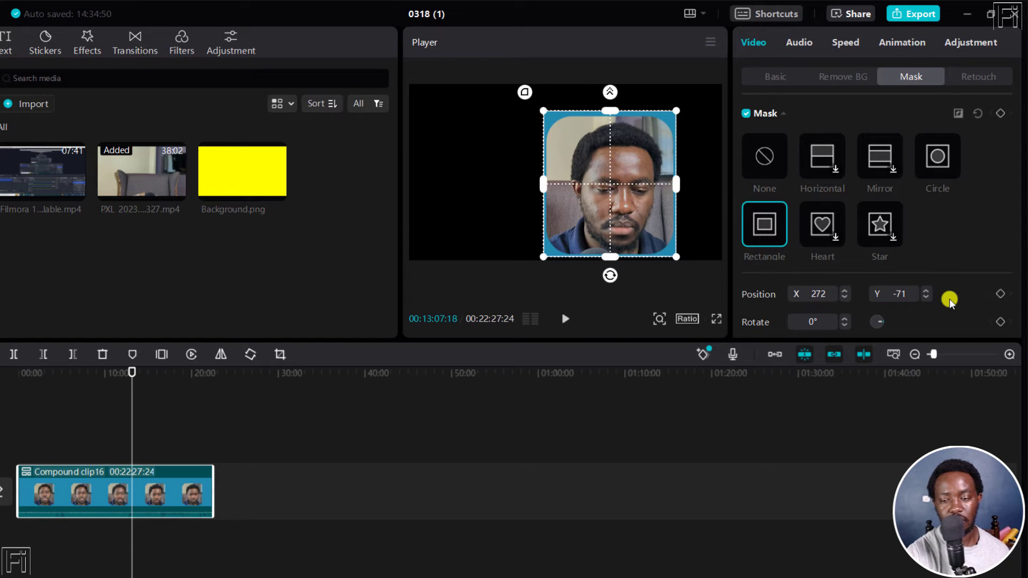
Round the corners of the compound clip's mask to 39 and return to the clip's basic settings
left_click_drag(1017, 123, 1004, 227)
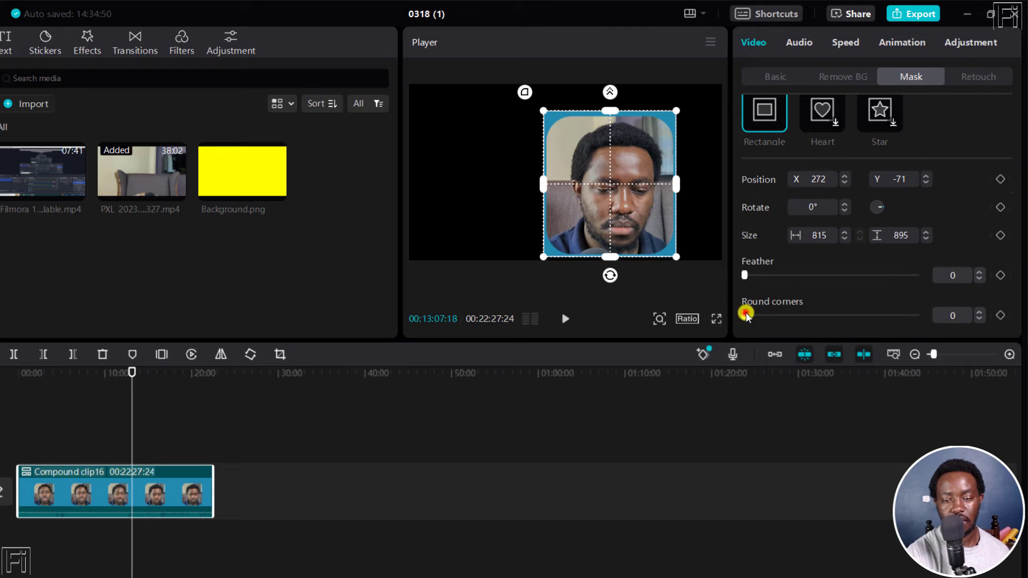
left_click_drag(746, 315, 811, 316)
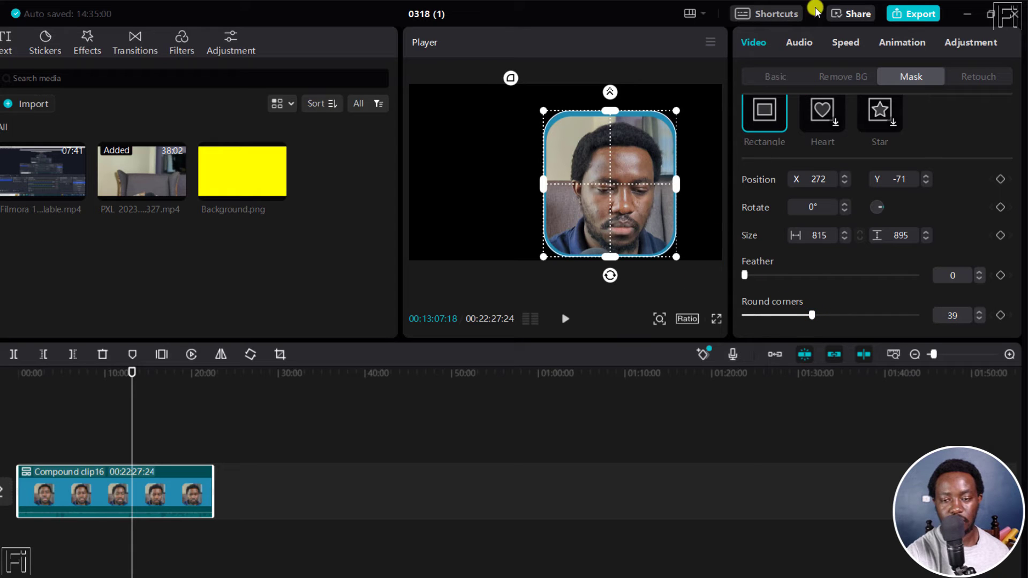
left_click(778, 76)
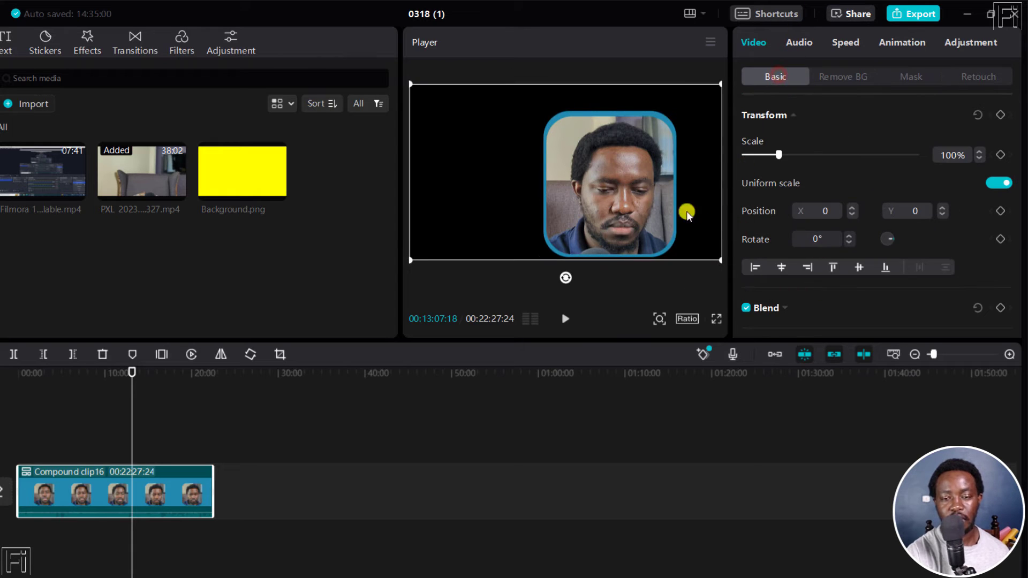
Scale the compound clip down to 54% and place it in the lower-right corner of the frame, at about X 1025, Y -399
mouse_move(615, 171)
left_mouse_down()
mouse_move(603, 146)
mouse_move(622, 153)
left_mouse_up()
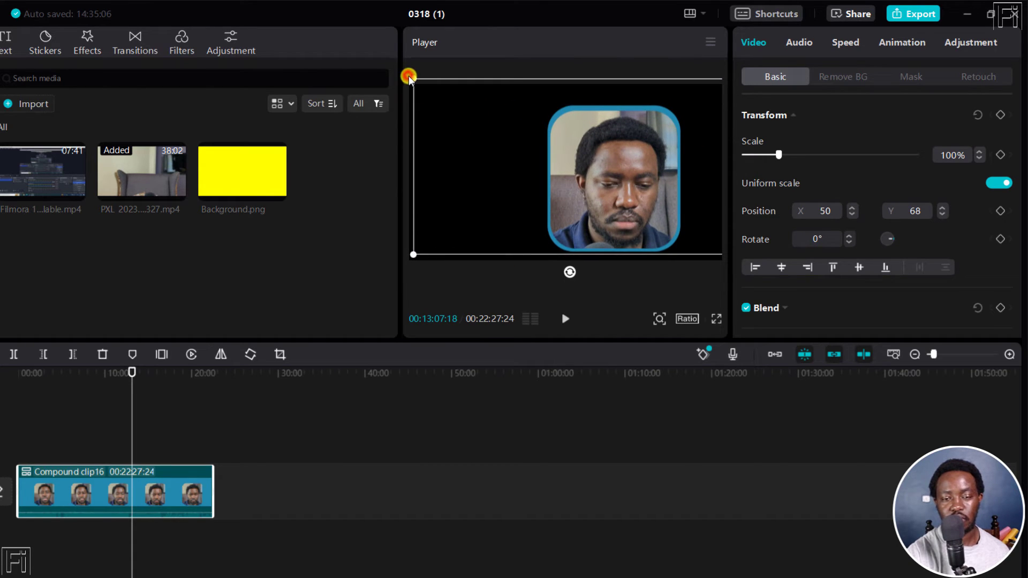
left_click_drag(412, 79, 514, 137)
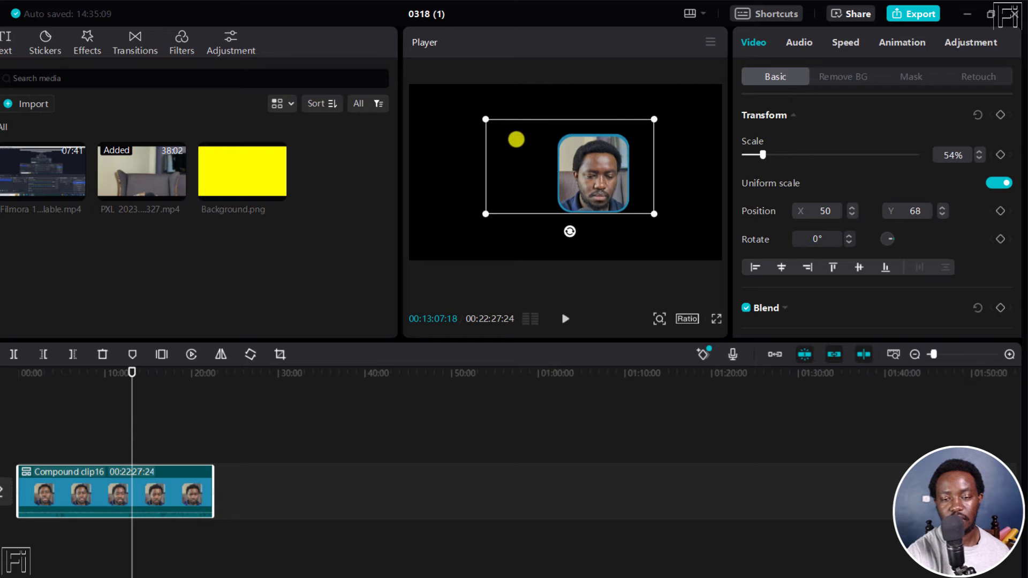
left_click_drag(560, 167, 633, 203)
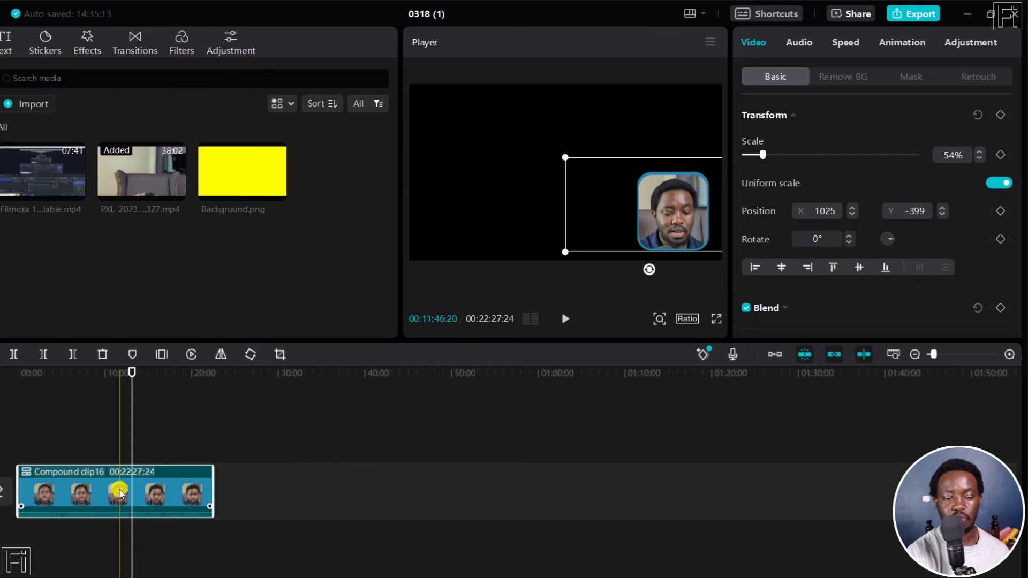
Move the compound clip up one track and place the Filmora screen recording beneath it at the start of the timeline
left_click_drag(119, 487, 110, 449)
left_click_drag(32, 184, 23, 488)
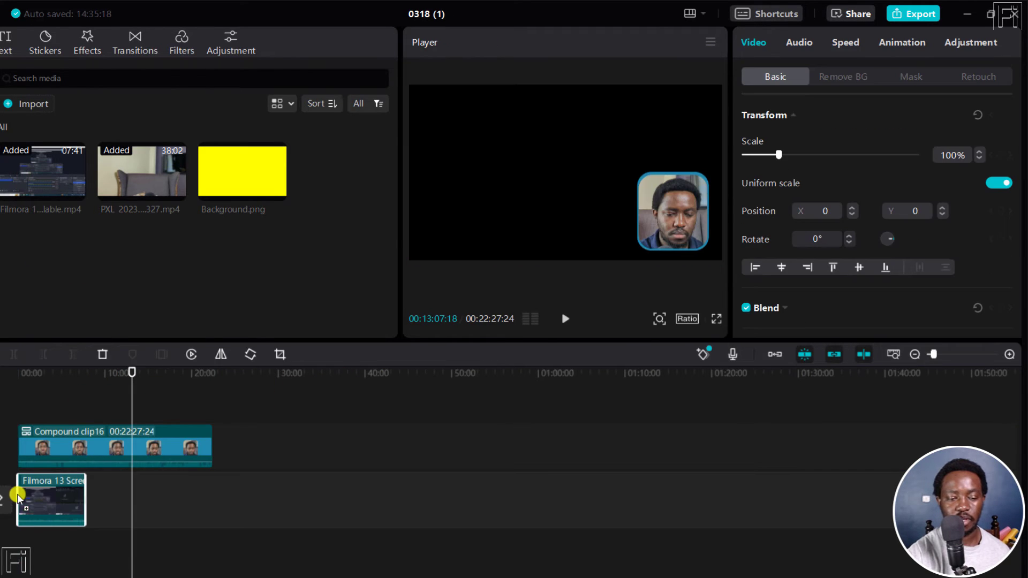
Play the facecam overlay over the screen recording from the start of the timeline
left_click(24, 373)
left_click_drag(24, 378, 9, 378)
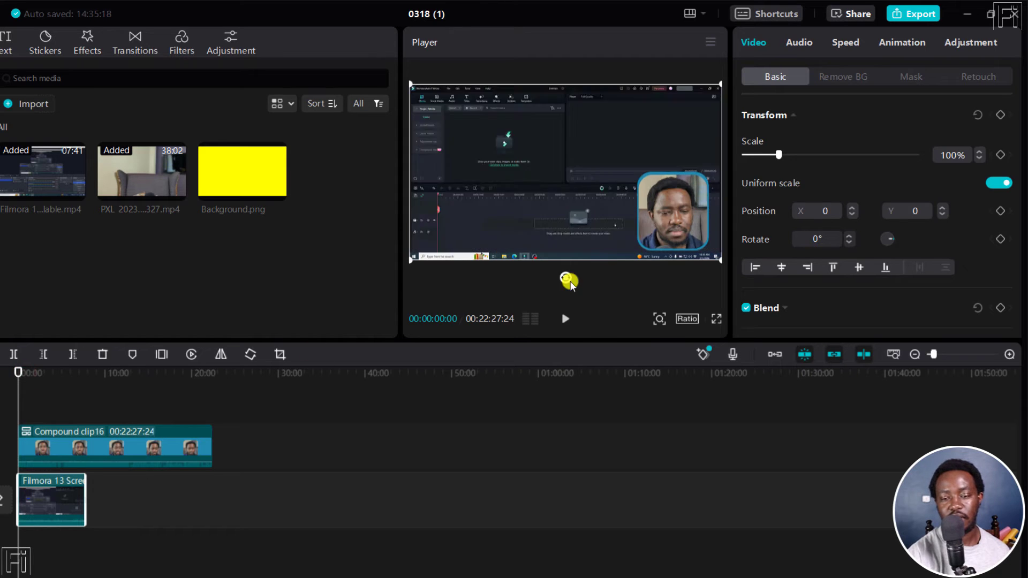
key("space")
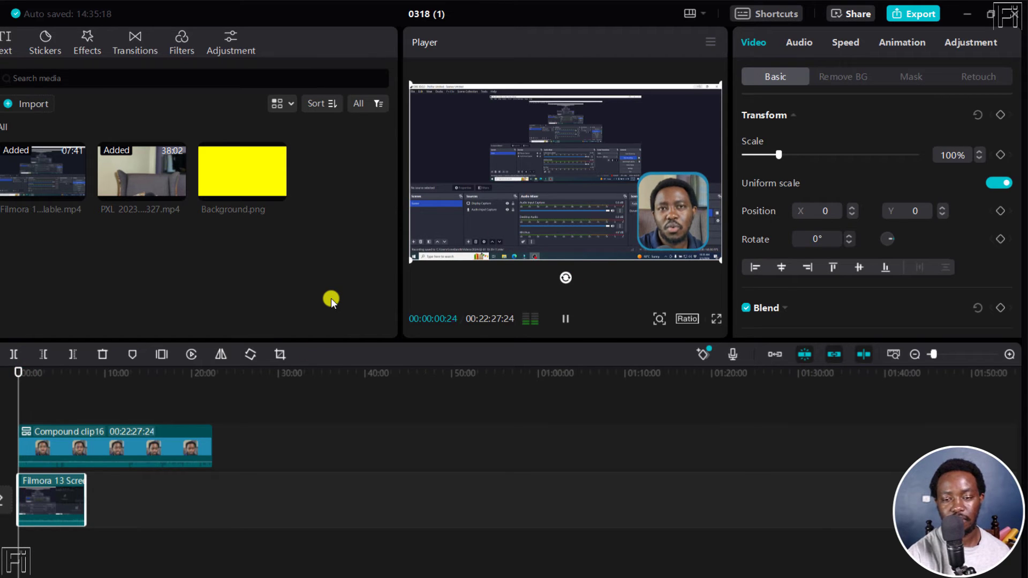
key("space")
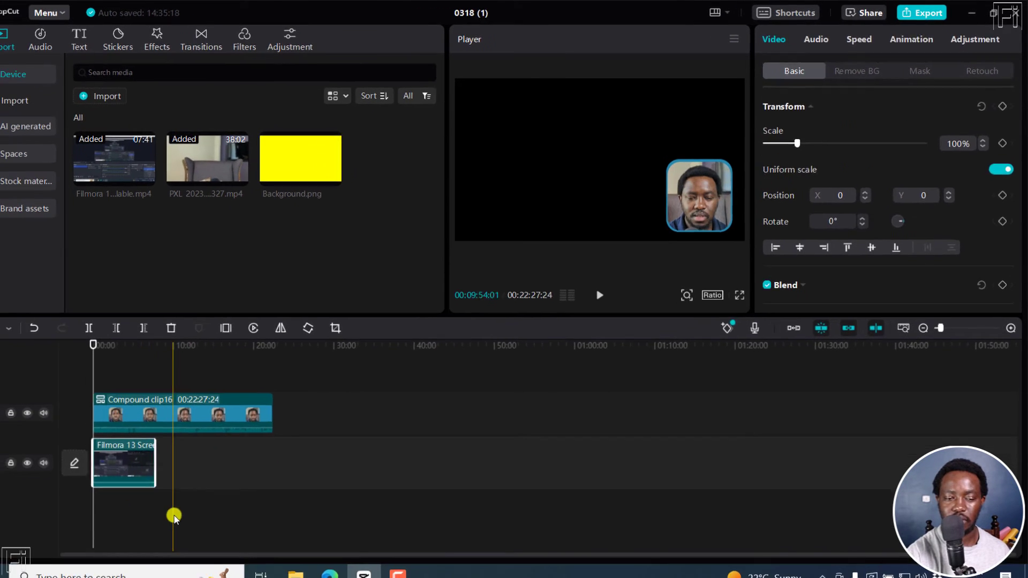
Delete the compound clip and the screen recording to empty the timeline
left_click_drag(106, 557, 40, 438)
key("Delete")
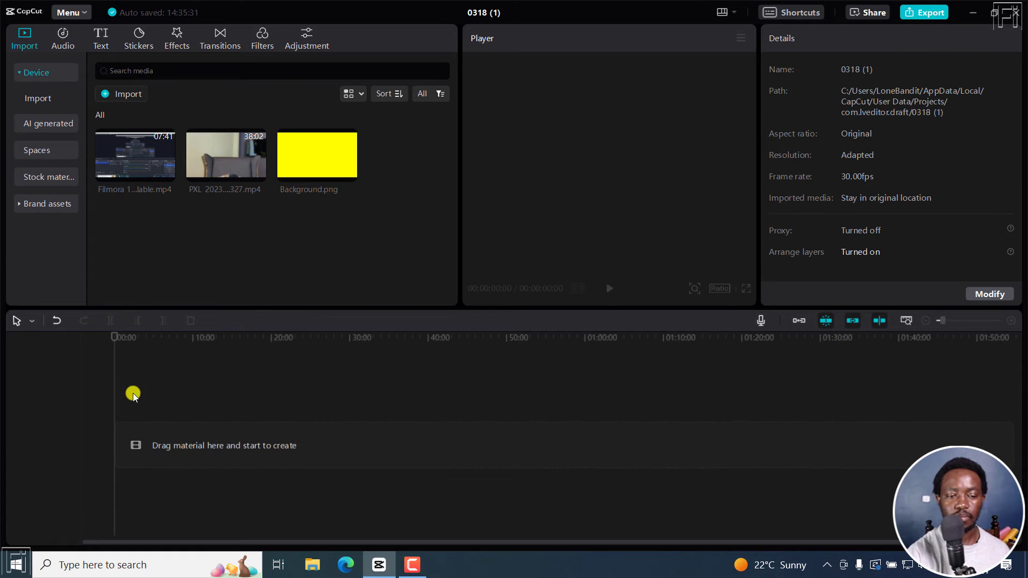
Add Background.png to the start of the timeline and place the PXL talking-head video on a track above it
left_click_drag(232, 162, 378, 319)
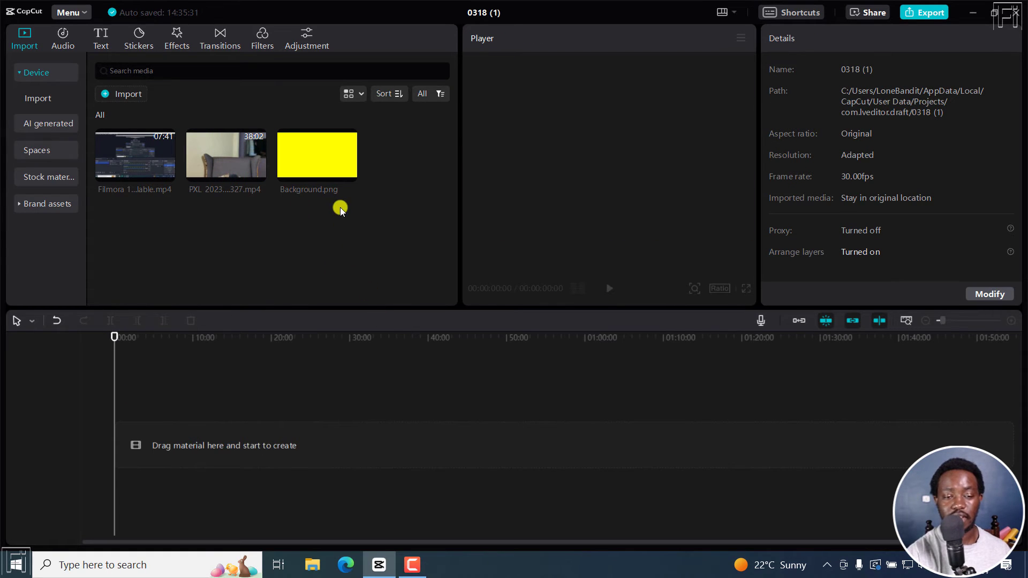
left_click_drag(344, 168, 108, 451)
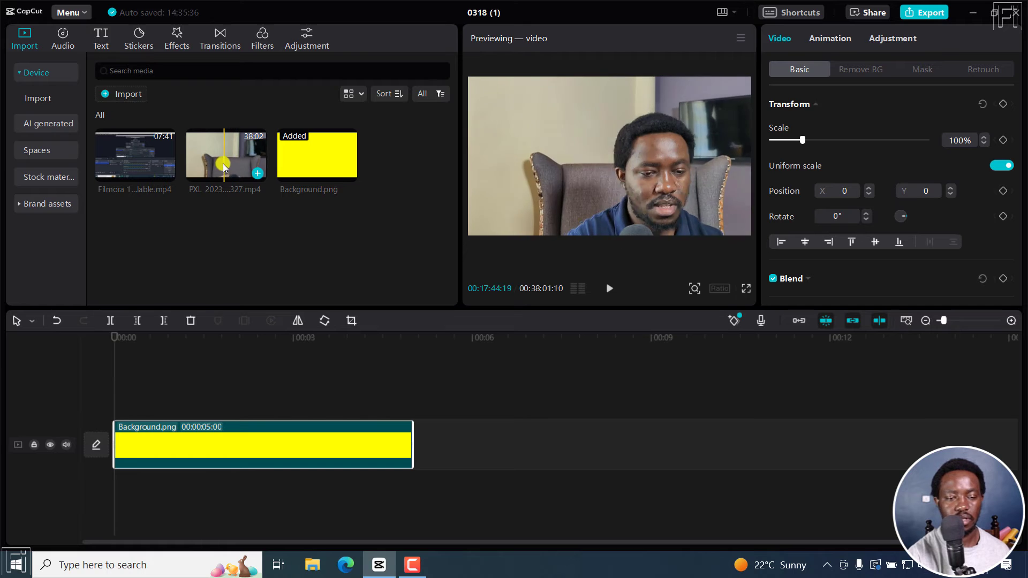
left_click_drag(223, 167, 113, 398)
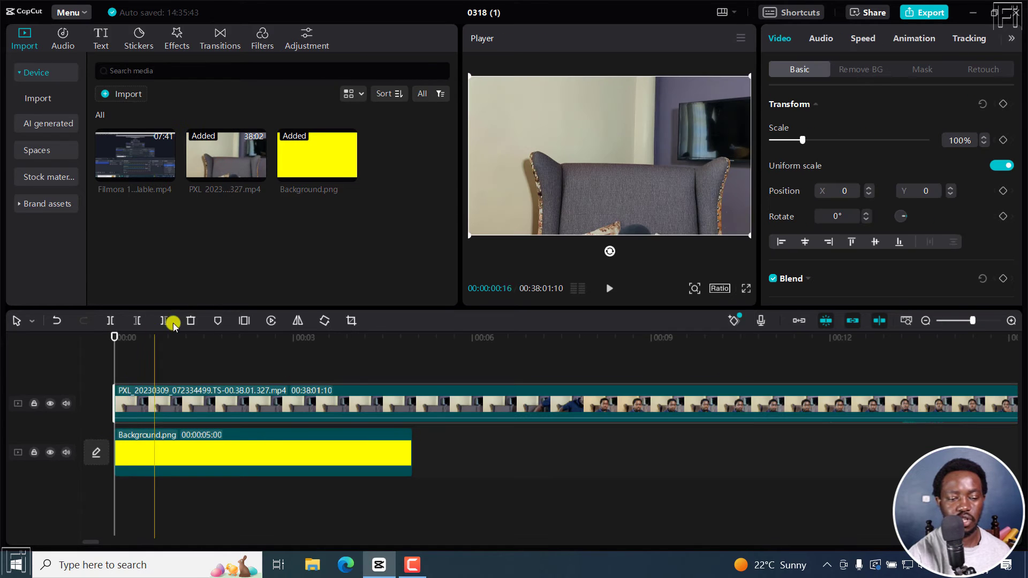
Cut off the talking-head video's opening up to 00:00:08:09 and move the remaining part to the start of the timeline
left_click(228, 338)
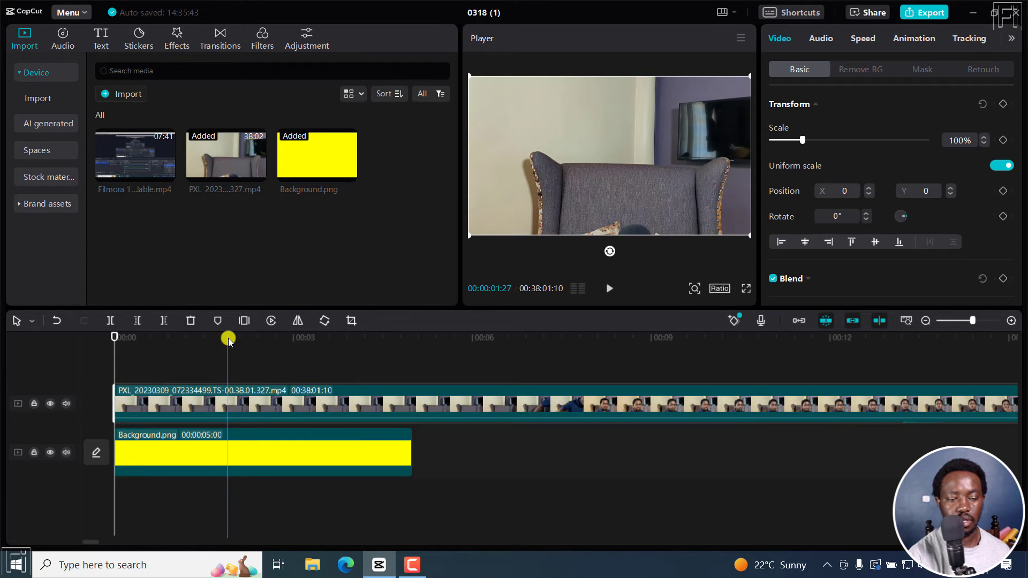
left_click(439, 338)
left_click(610, 342)
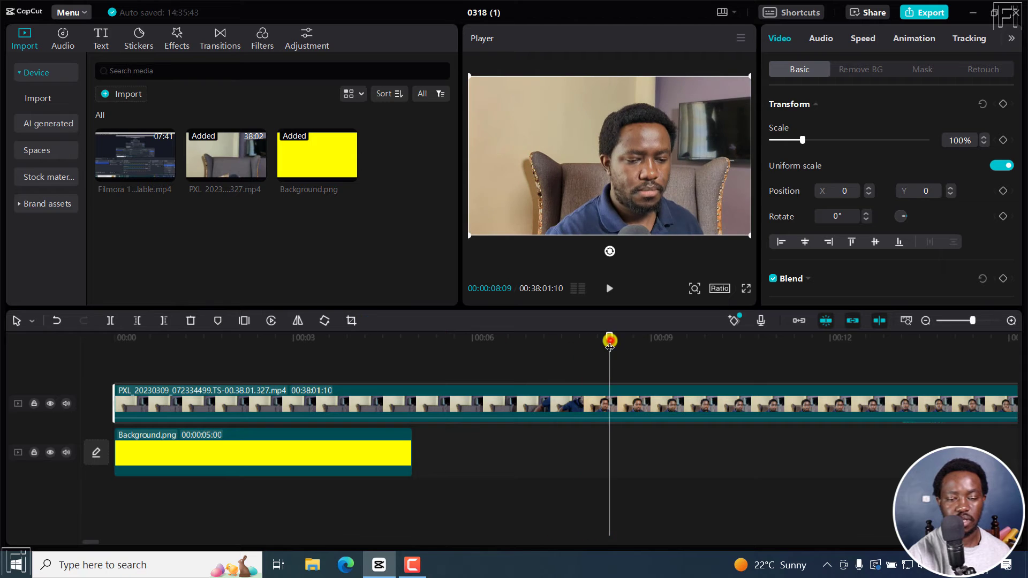
left_click(491, 397)
key("Delete")
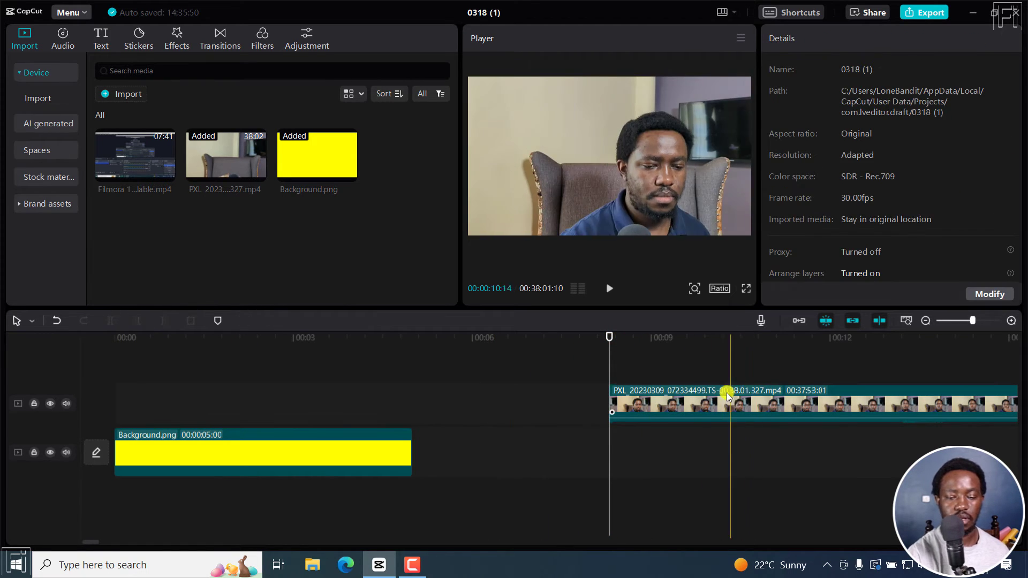
left_click_drag(690, 399, 187, 408)
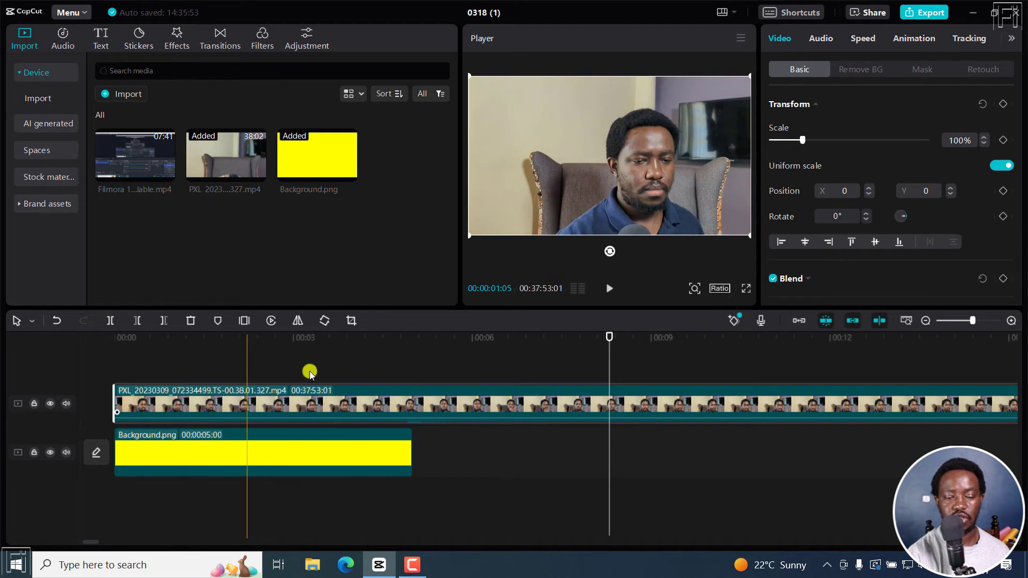
Split the talking-head video at the end of Background.png and delete the excess part
left_click(420, 333)
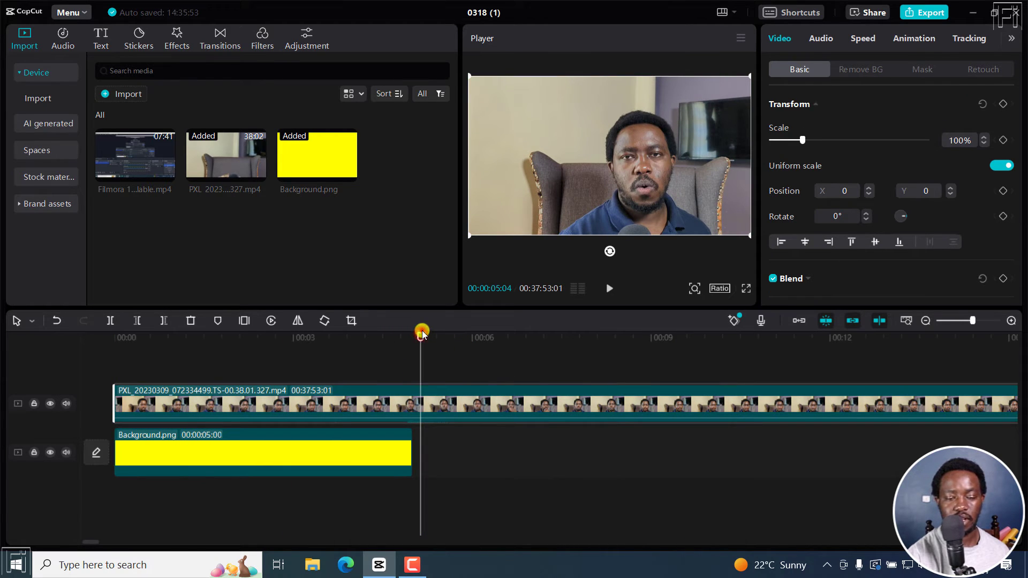
left_click_drag(421, 332, 412, 334)
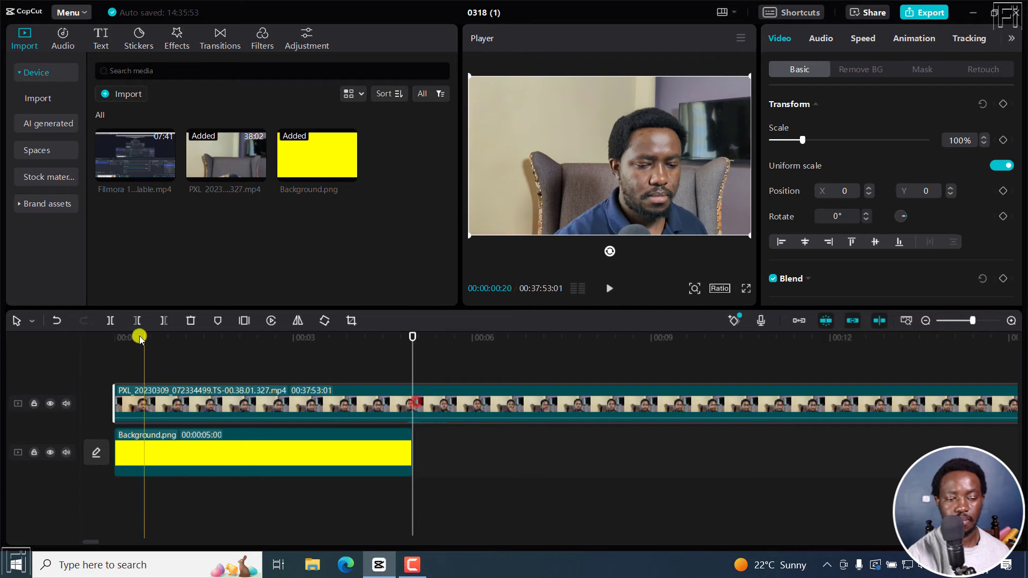
left_click(111, 320)
left_click(432, 410)
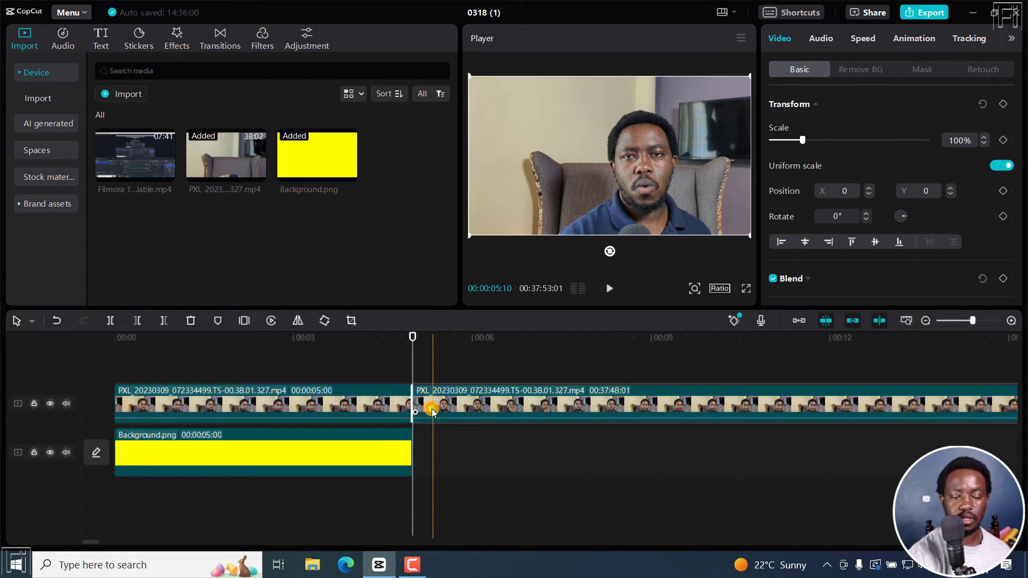
key("Delete")
Apply a Rectangle mask to the talking-head clip and fit it around the face, about 771 by 881 at X 301, Y -54
left_click(265, 343)
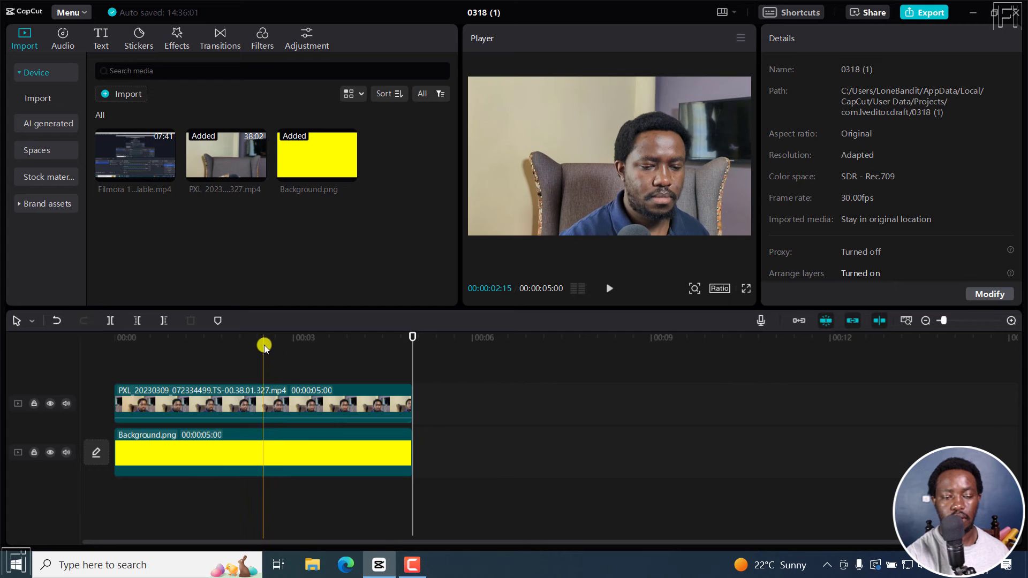
left_click(261, 406)
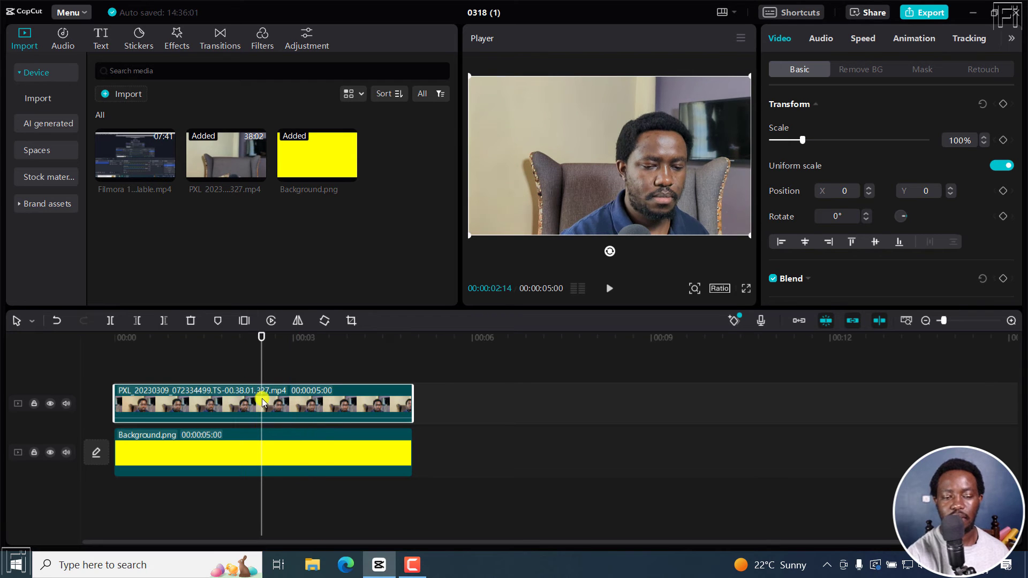
left_click(921, 71)
left_click(782, 213)
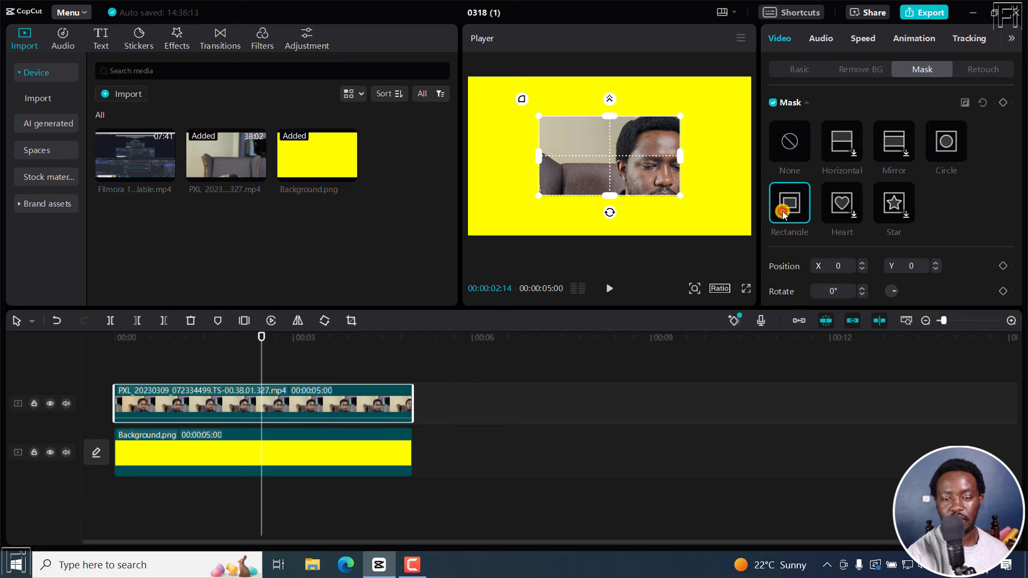
left_click_drag(540, 161, 571, 160)
left_click_drag(647, 161, 670, 159)
left_click_drag(592, 156, 638, 152)
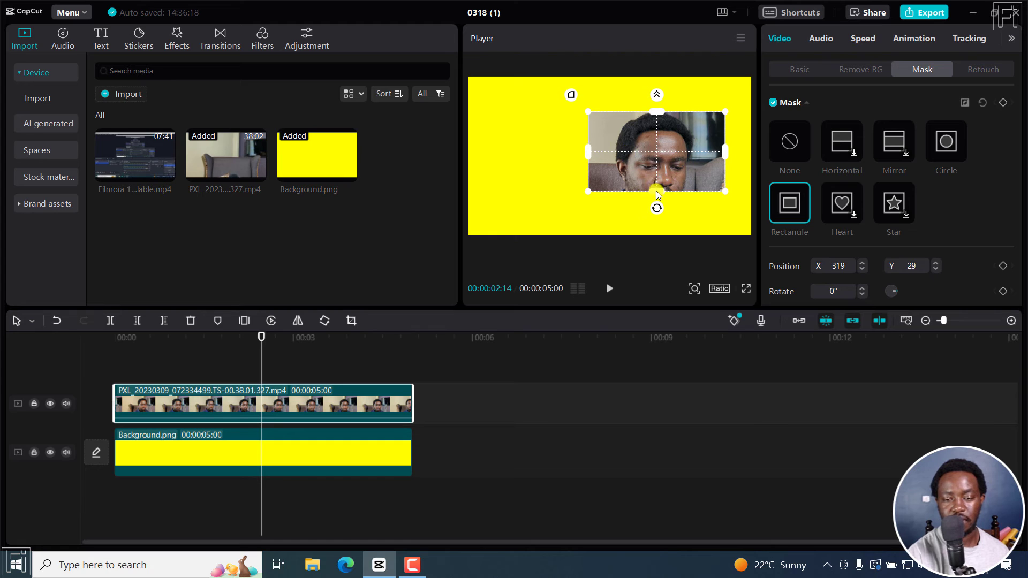
left_click_drag(656, 191, 654, 222)
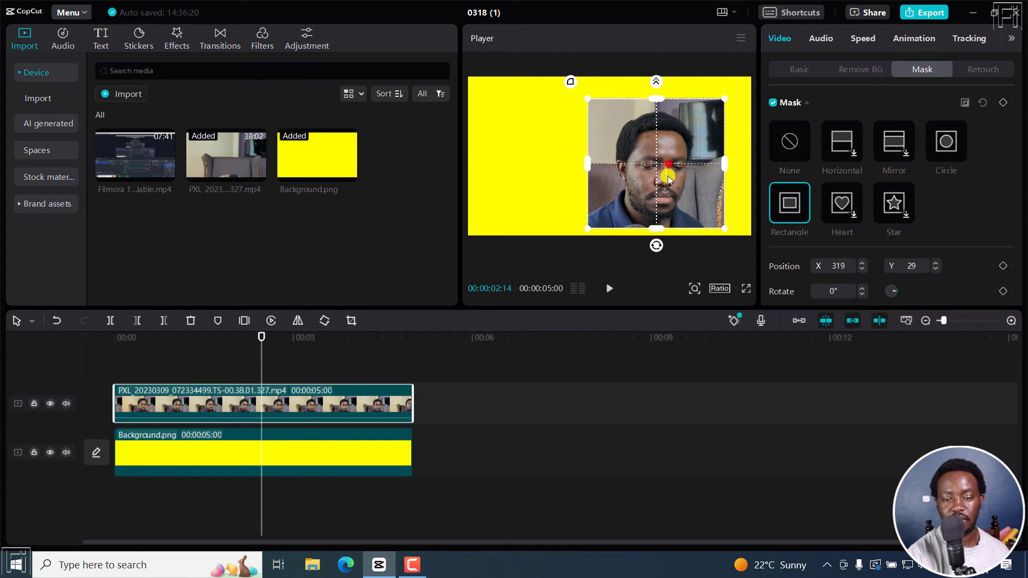
left_click_drag(667, 176, 666, 175)
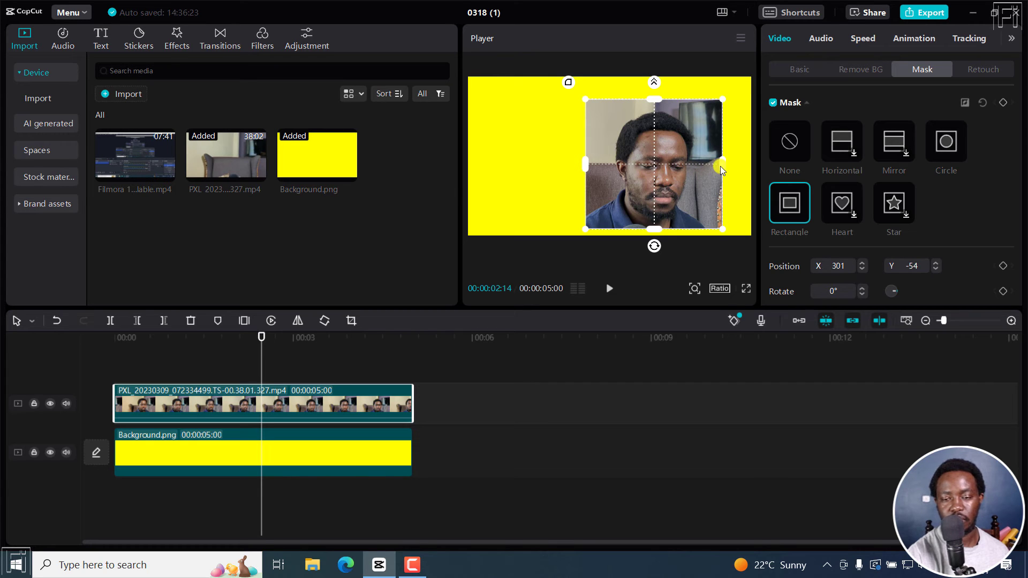
left_click_drag(720, 166, 708, 169)
Round the corners of the talking-head clip's mask to 26 and return to the clip's basic settings
left_click_drag(1017, 156, 1012, 239)
left_click_drag(770, 285, 811, 289)
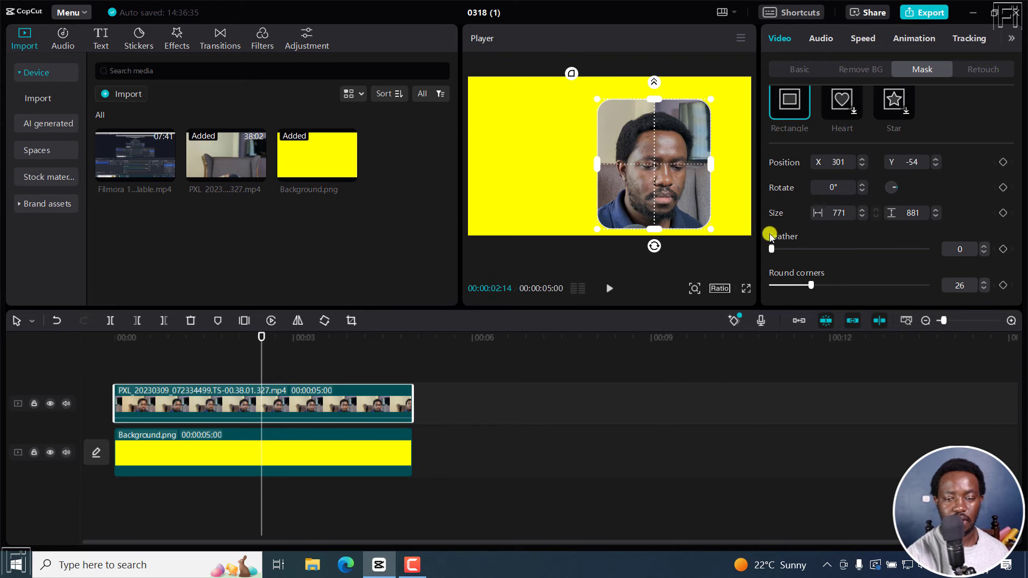
left_click(798, 69)
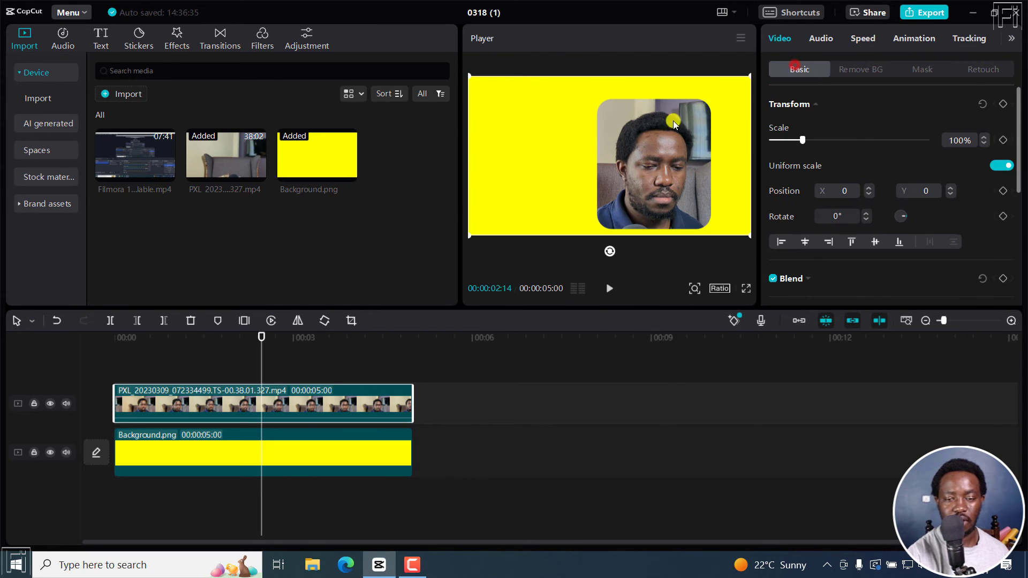
Apply a Rectangle mask to Background.png and fit it slightly outside the face frame, about 553 by 626 at X 201, Y -27
left_click(243, 450)
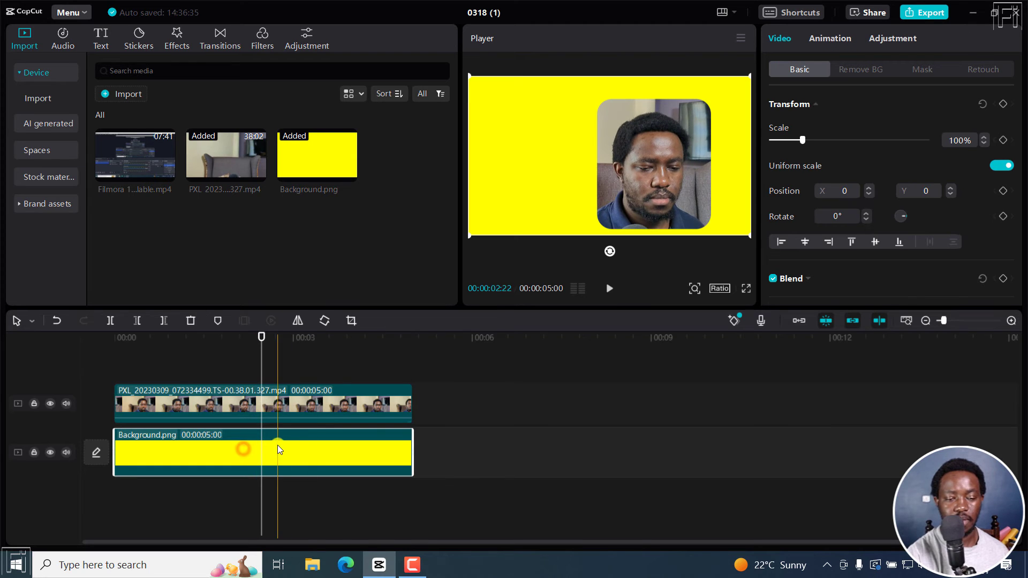
left_click(932, 69)
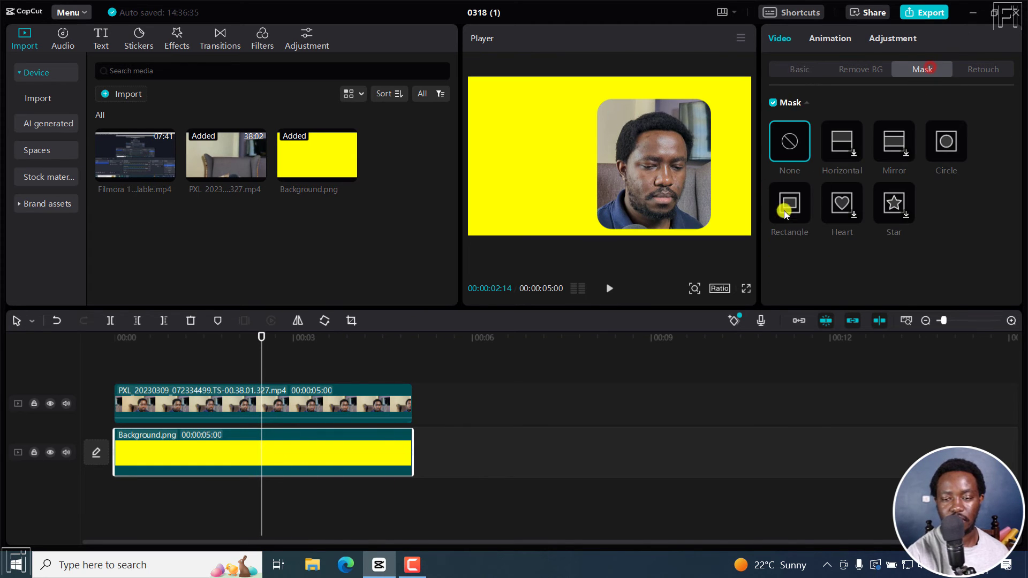
left_click(797, 210)
left_click_drag(539, 156, 569, 156)
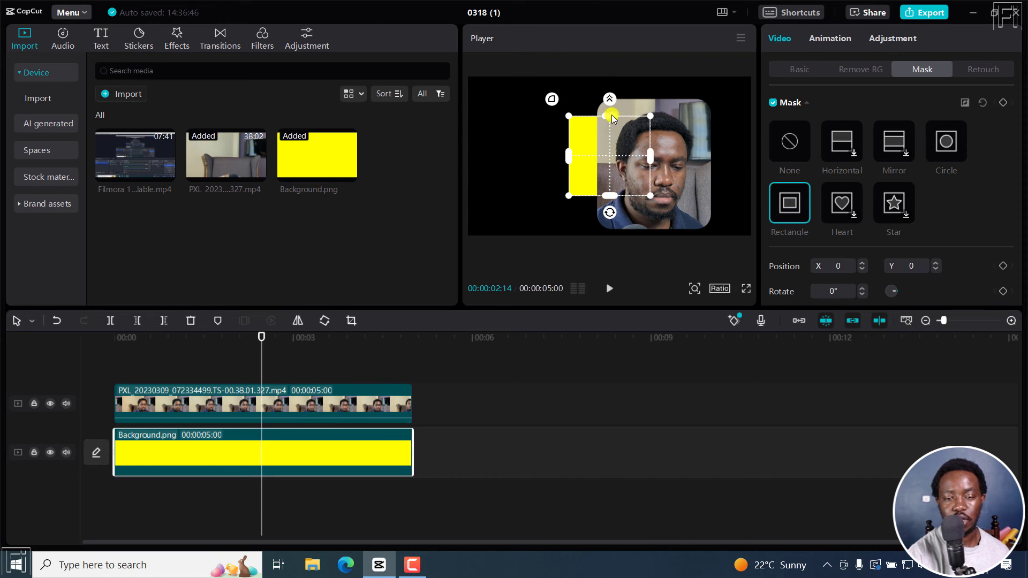
left_click_drag(611, 114, 609, 92)
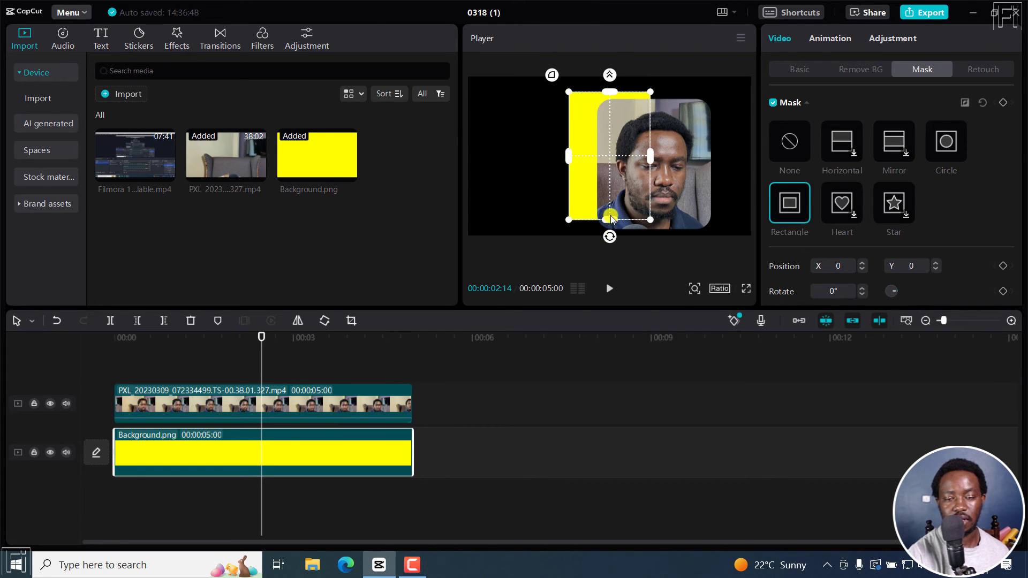
left_click_drag(611, 219, 612, 226)
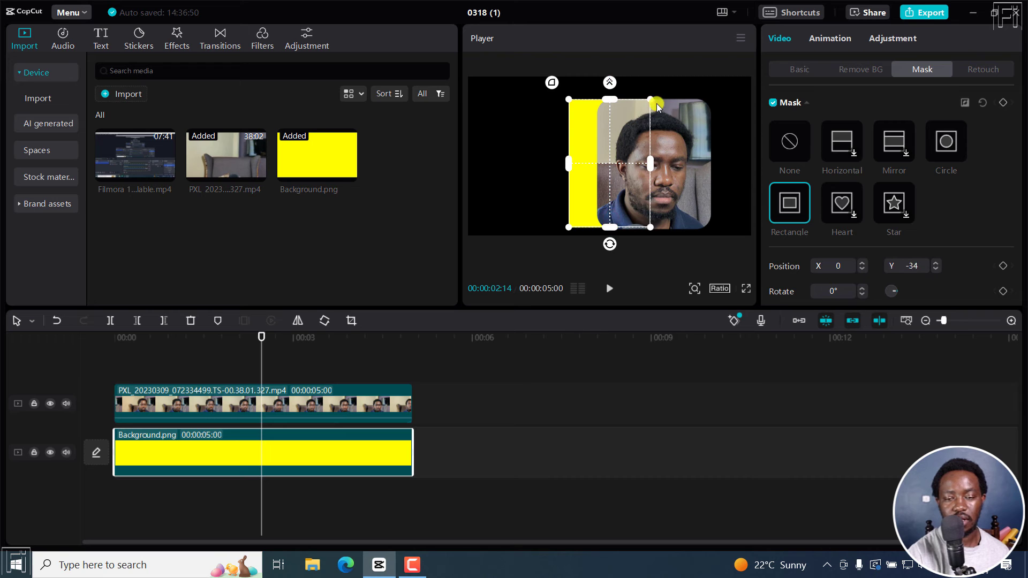
left_click_drag(650, 163, 671, 163)
left_click_drag(578, 157, 623, 155)
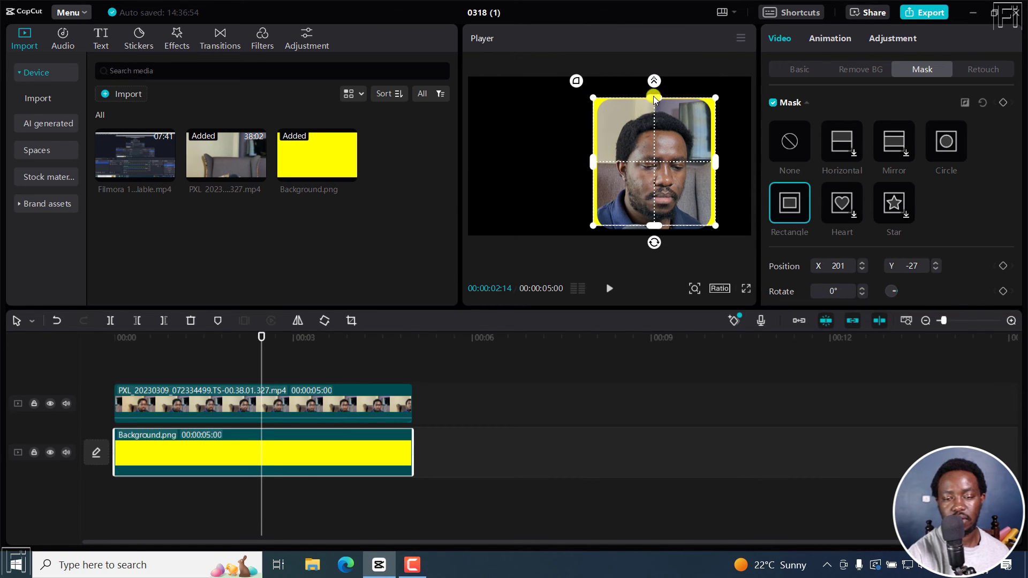
left_click_drag(654, 97, 654, 93)
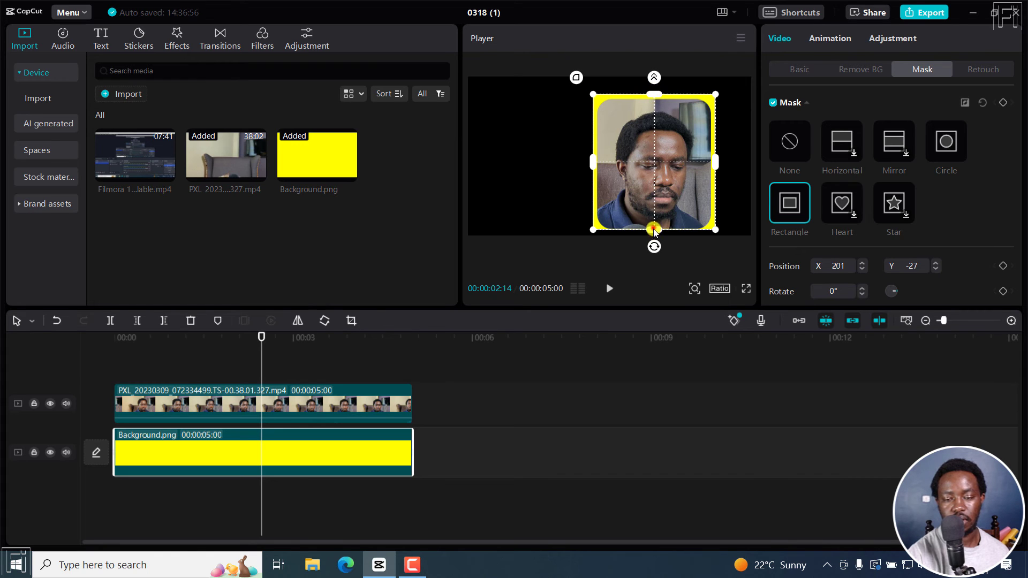
left_click_drag(654, 228, 654, 230)
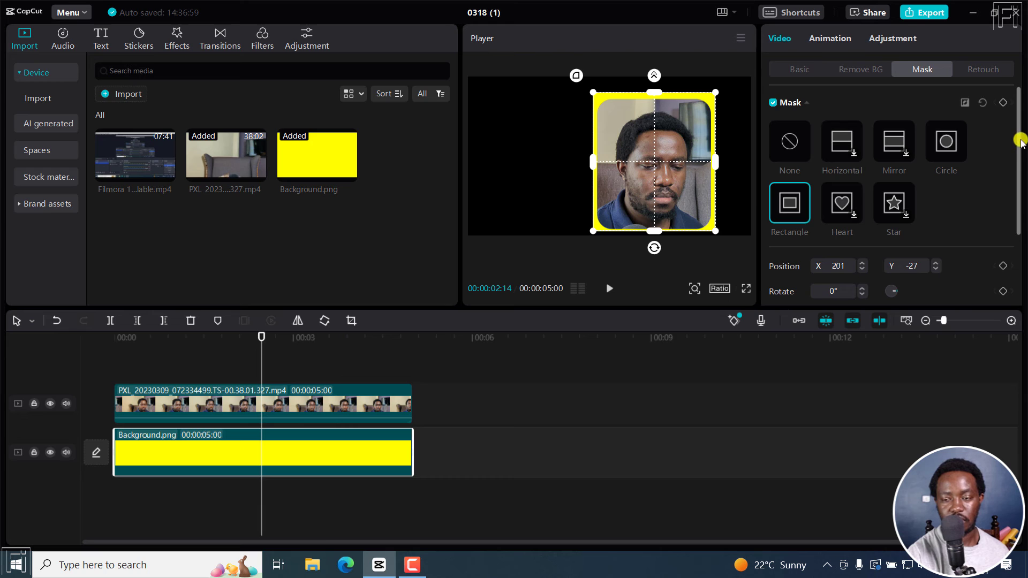
Round the corners of Background.png's mask to 38, shift it to X 198, Y -39, and return to the basic settings
left_click_drag(1016, 161, 1011, 234)
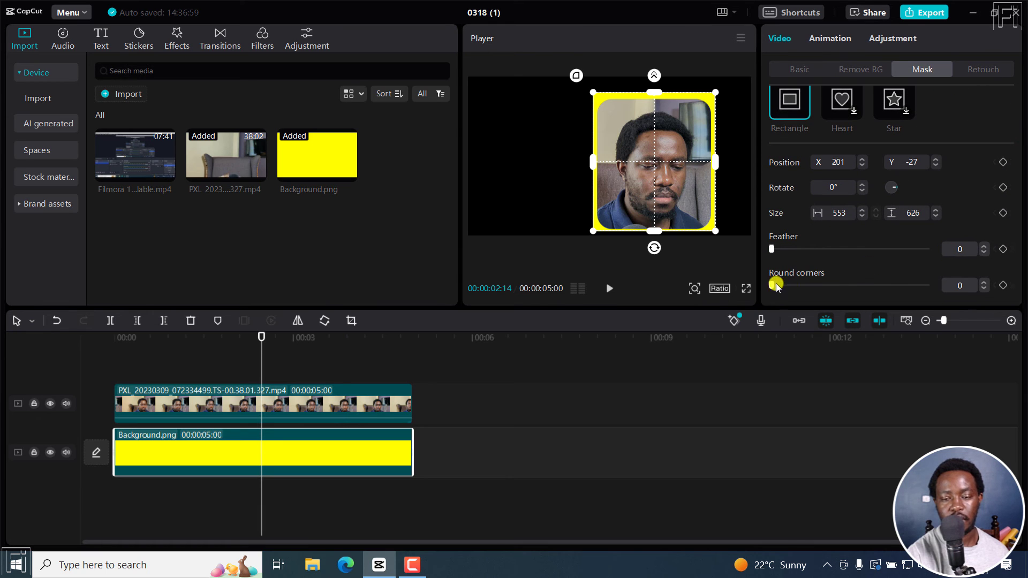
left_click_drag(771, 287, 831, 290)
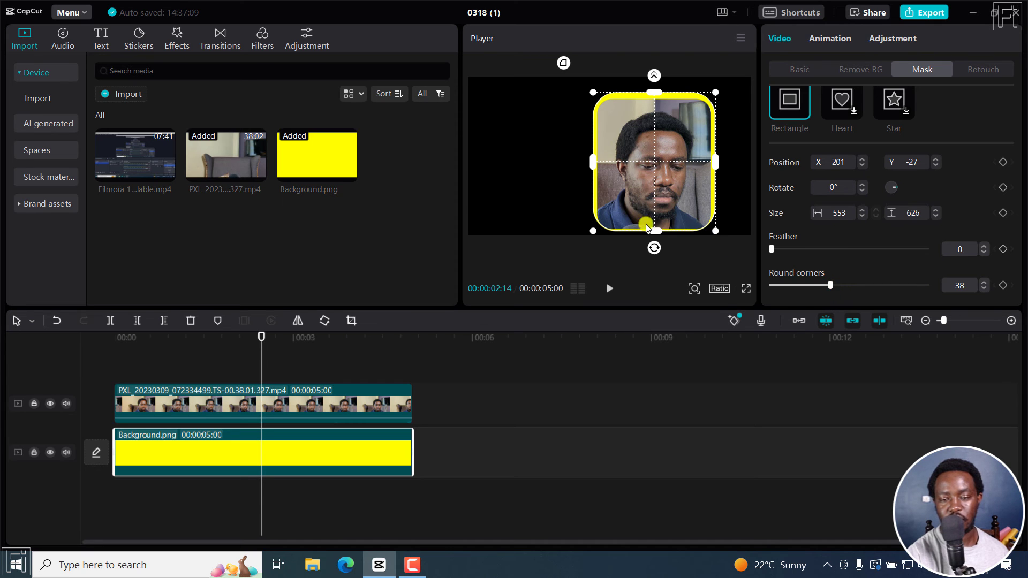
left_click_drag(654, 141, 654, 146)
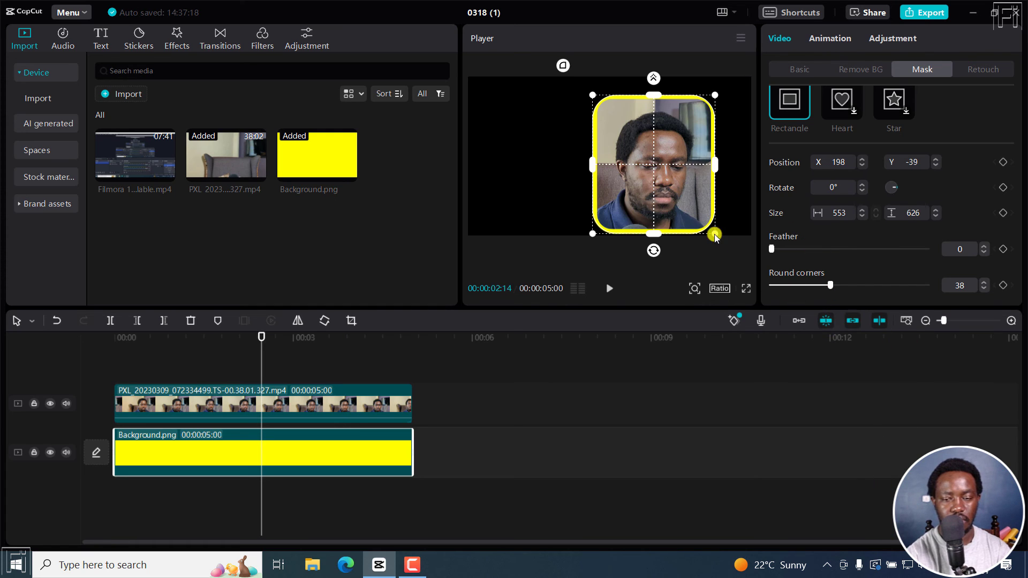
left_click(799, 69)
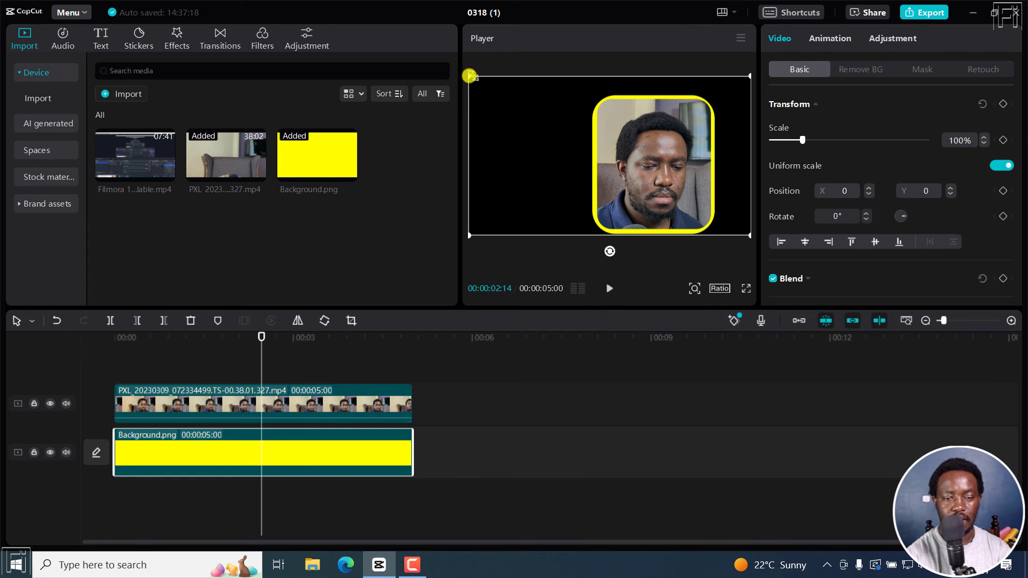
Combine the talking-head clip and Background.png into a compound clip and shrink it to 42% in the frame's lower-right corner, X 1288, Y -624
left_click(234, 397)
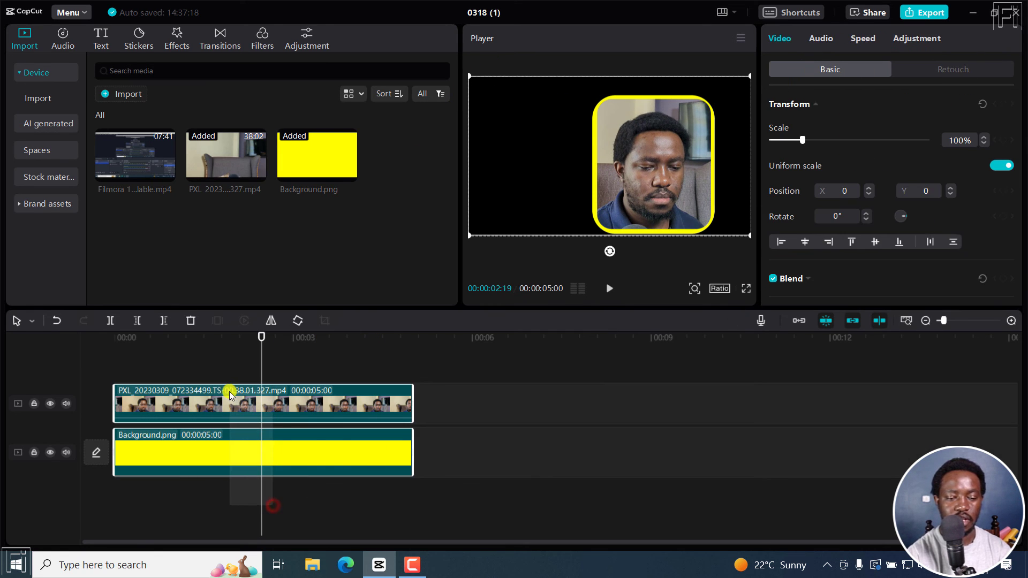
right_click(237, 398)
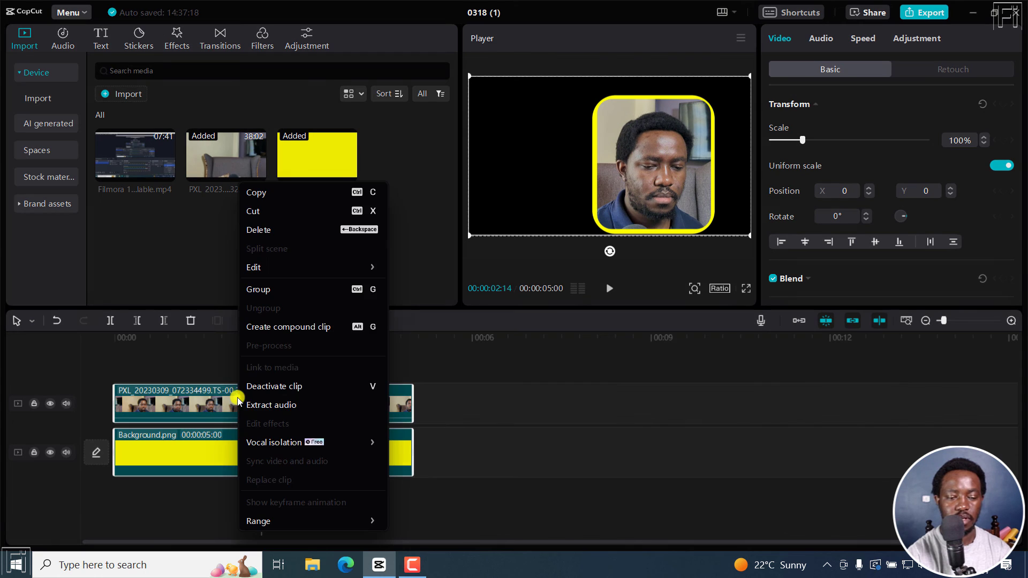
left_click(287, 327)
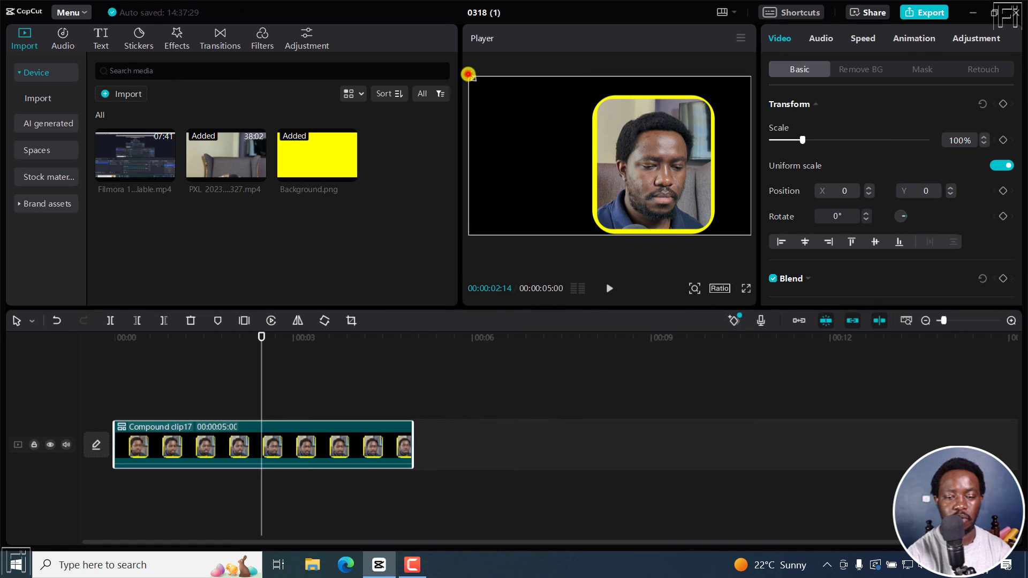
left_click_drag(469, 74, 709, 201)
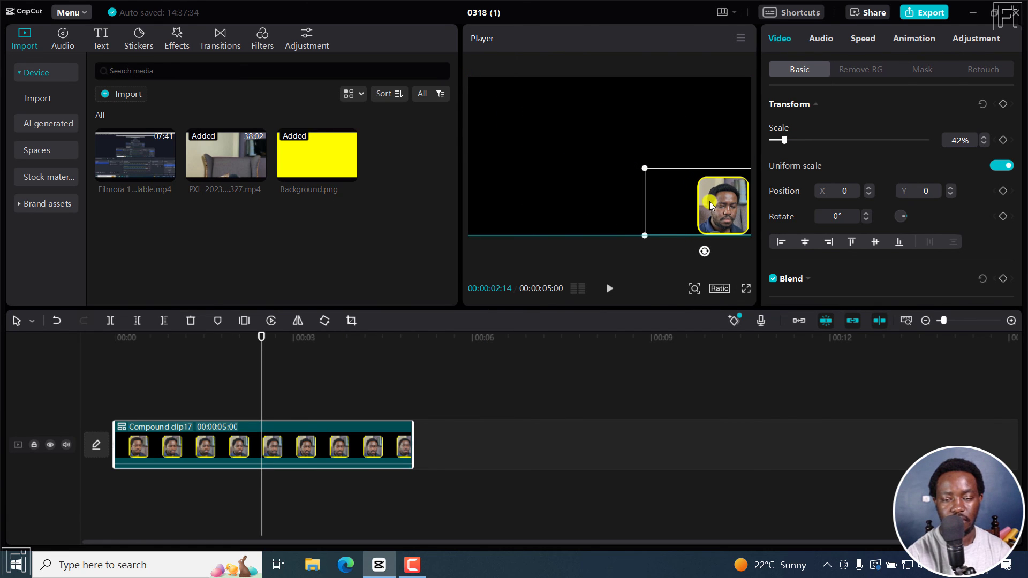
Place the Filmora 13 Screen Recorder video from the timeline start on a track beneath the compound clip and play the result
left_click_drag(226, 441, 229, 406)
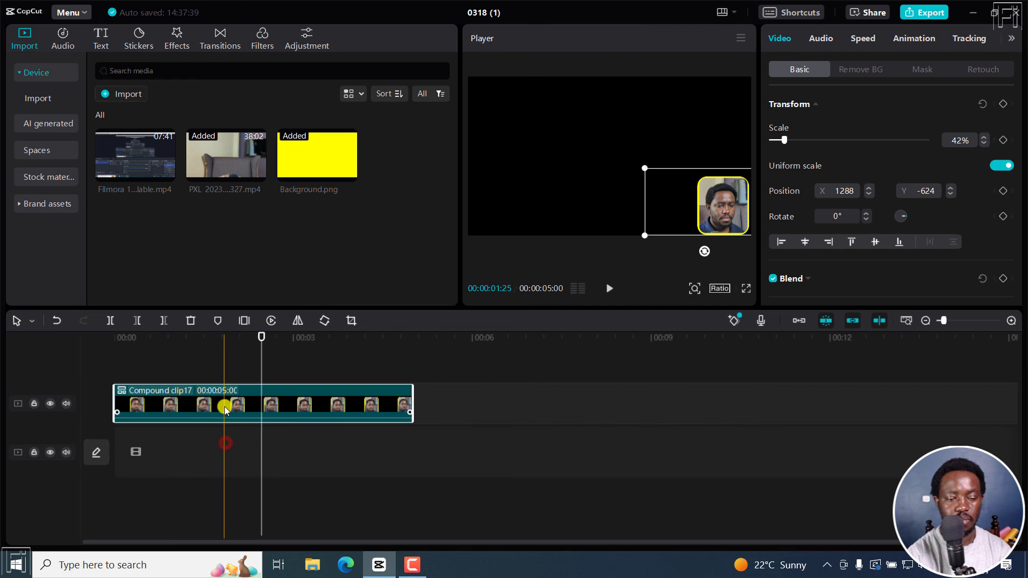
left_click_drag(146, 179, 110, 447)
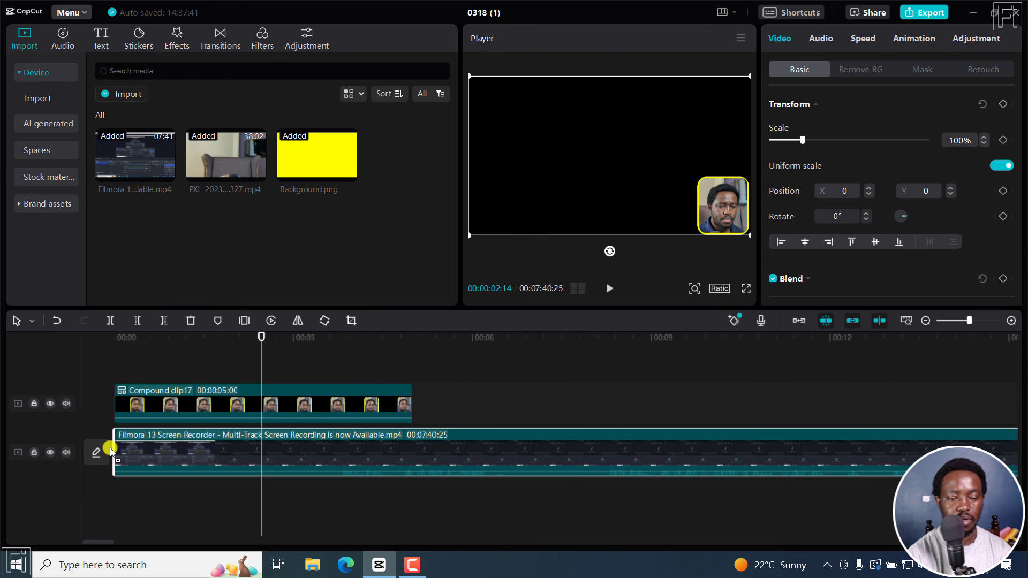
left_click(158, 338)
key("space")
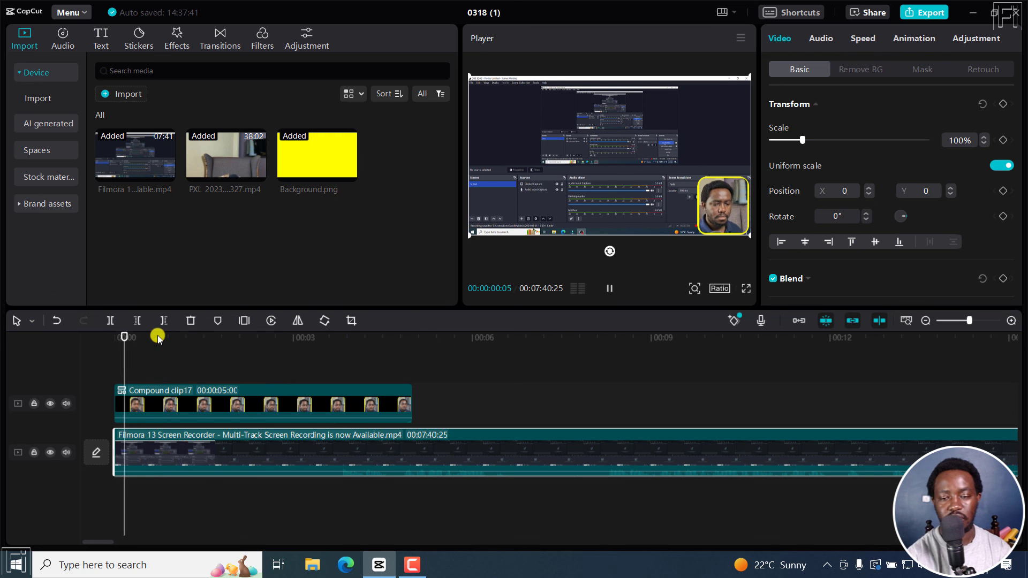